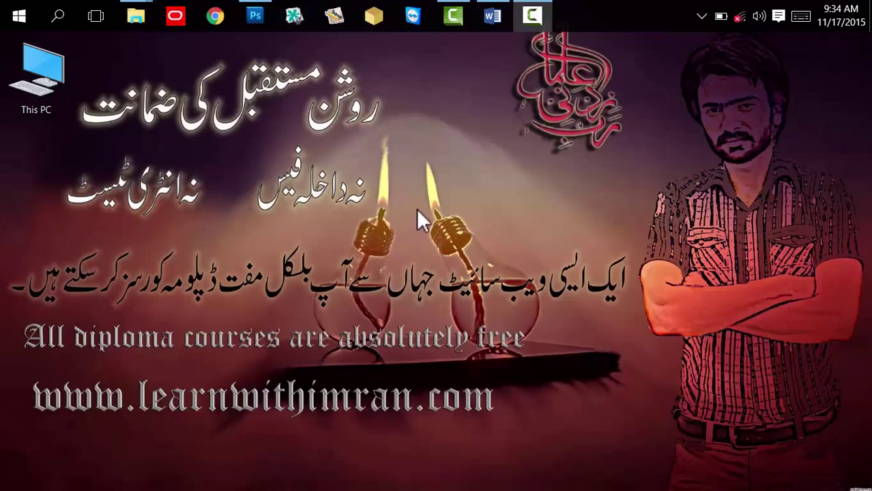
Step: Check the lesson outline document, then return to Photoshop
{"action": "left_click", "coordinate": [494, 16]}
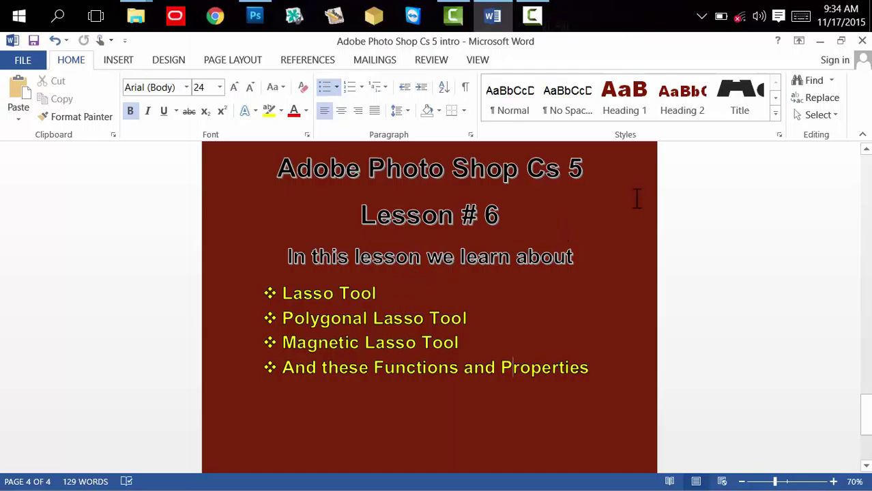
{"action": "left_click", "coordinate": [819, 40]}
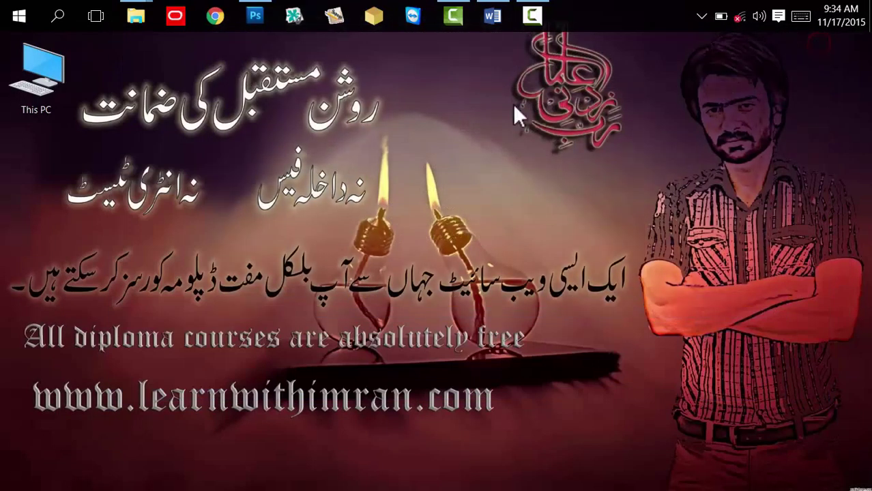
{"action": "left_click", "coordinate": [254, 20]}
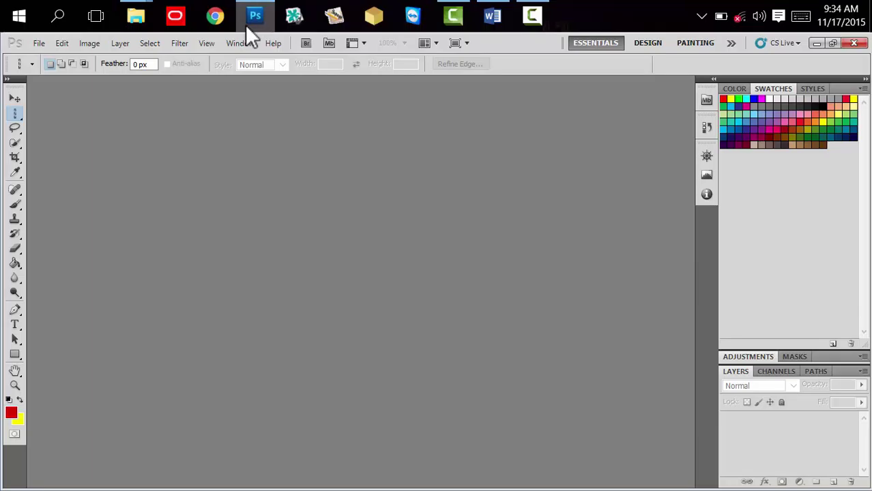
{"action": "mouse_move", "coordinate": [135, 15]}
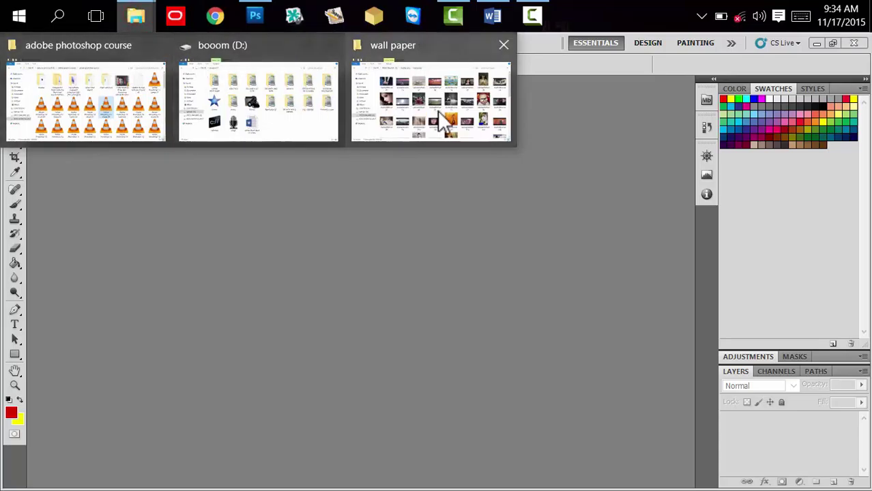
Step: Drag learnwithimran (49) from the wall paper folder into Photoshop to open it
{"action": "left_click", "coordinate": [442, 119]}
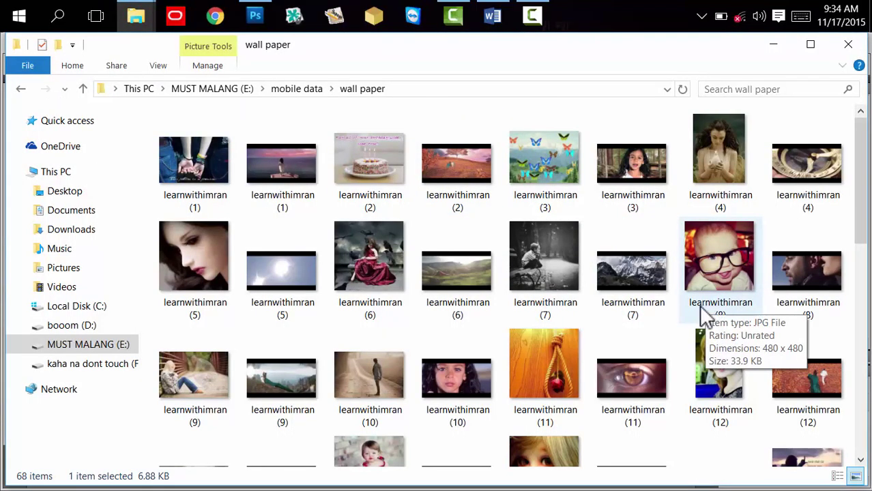
{"action": "scroll", "coordinate": [707, 315], "scroll_direction": "down", "scroll_amount": 3}
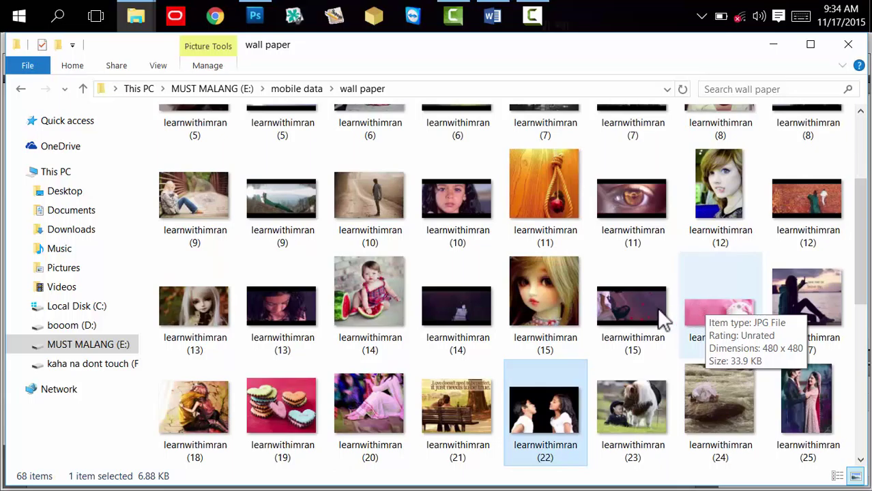
{"action": "scroll", "coordinate": [635, 314], "scroll_direction": "down", "scroll_amount": 3}
{"action": "scroll", "coordinate": [608, 318], "scroll_direction": "down", "scroll_amount": 3}
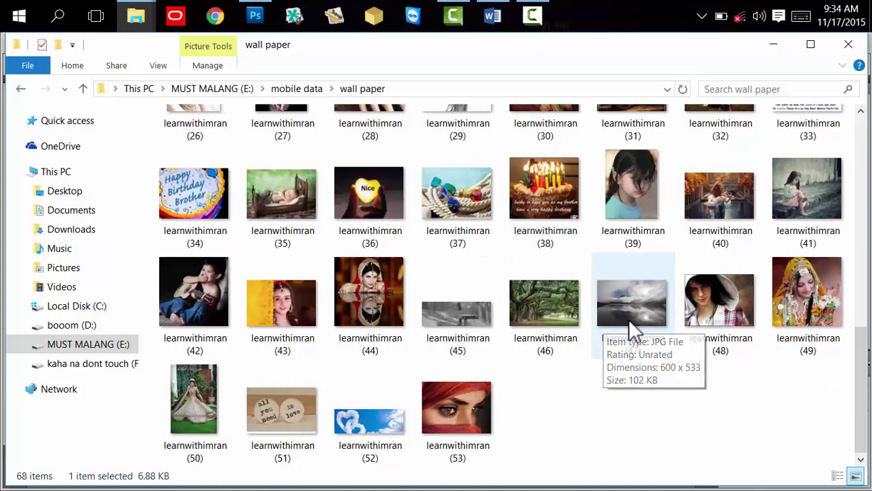
{"action": "left_click", "coordinate": [802, 307]}
{"action": "left_click_drag", "start_coordinate": [802, 304], "coordinate": [246, 101]}
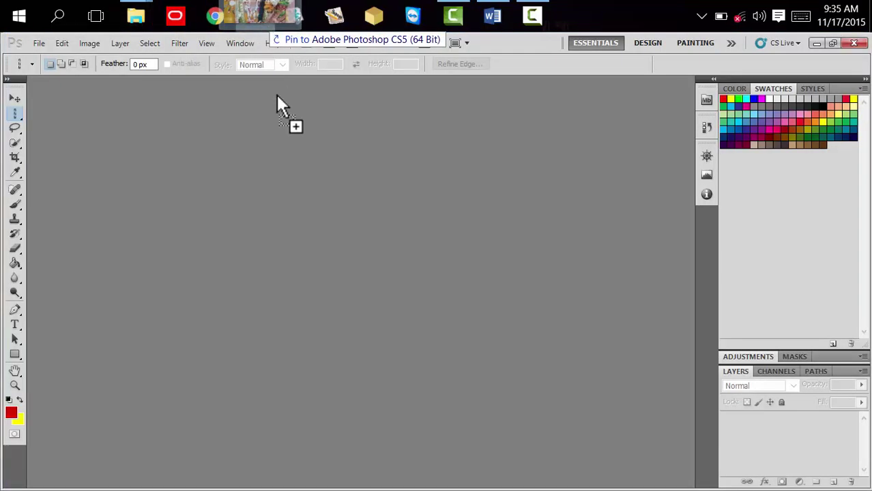
{"action": "left_click_drag", "start_coordinate": [245, 101], "coordinate": [336, 321]}
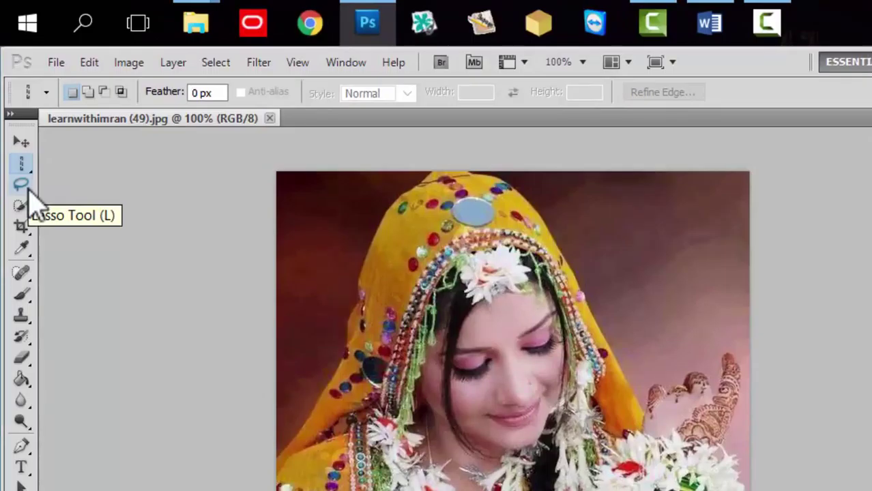
Step: Pick the freehand Lasso Tool from the toolbox's lasso flyout
{"action": "left_click", "coordinate": [25, 182]}
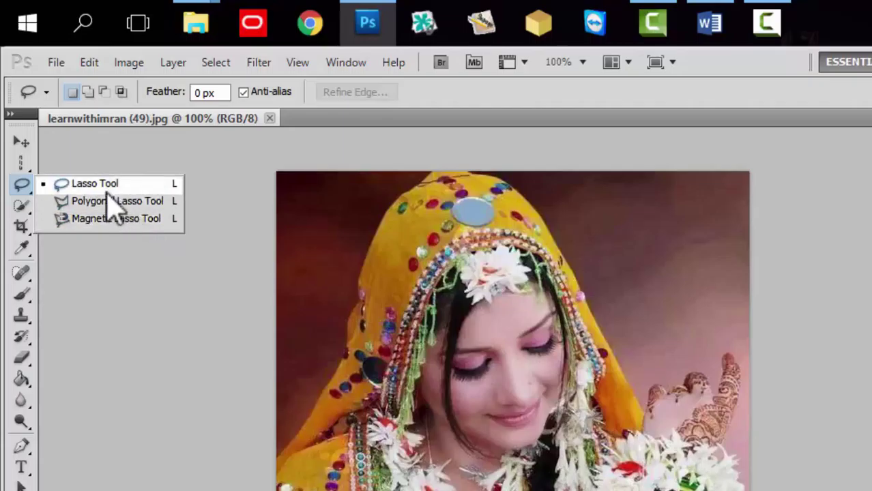
{"action": "left_click", "coordinate": [145, 186]}
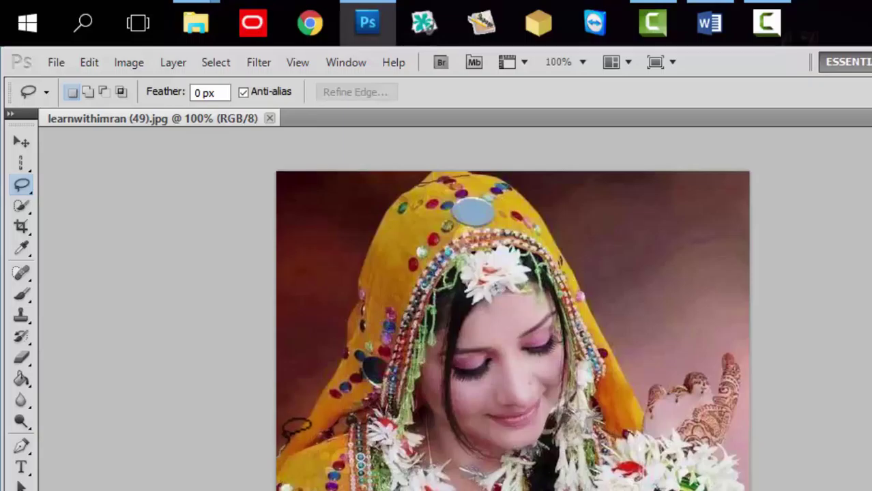
Step: Trace a freehand lasso around the bride's headscarf, raised hand and flowers
{"action": "mouse_move", "coordinate": [293, 436]}
{"action": "left_mouse_down"}
{"action": "mouse_move", "coordinate": [327, 362]}
{"action": "mouse_move", "coordinate": [369, 212]}
{"action": "mouse_move", "coordinate": [385, 179]}
{"action": "mouse_move", "coordinate": [417, 164]}
{"action": "mouse_move", "coordinate": [506, 167]}
{"action": "mouse_move", "coordinate": [529, 179]}
{"action": "mouse_move", "coordinate": [596, 264]}
{"action": "mouse_move", "coordinate": [641, 388]}
{"action": "mouse_move", "coordinate": [679, 377]}
{"action": "mouse_move", "coordinate": [686, 359]}
{"action": "mouse_move", "coordinate": [708, 365]}
{"action": "mouse_move", "coordinate": [726, 339]}
{"action": "mouse_move", "coordinate": [749, 341]}
{"action": "left_mouse_up"}
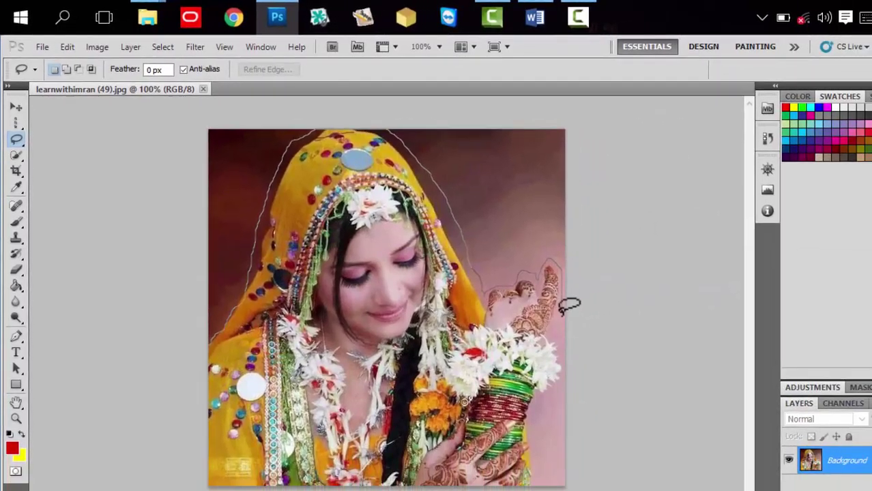
{"action": "mouse_move", "coordinate": [559, 310]}
{"action": "left_mouse_down"}
{"action": "mouse_move", "coordinate": [557, 386]}
{"action": "mouse_move", "coordinate": [522, 485]}
{"action": "mouse_move", "coordinate": [399, 471]}
{"action": "mouse_move", "coordinate": [237, 390]}
{"action": "mouse_move", "coordinate": [204, 326]}
{"action": "mouse_move", "coordinate": [214, 333]}
{"action": "left_mouse_up"}
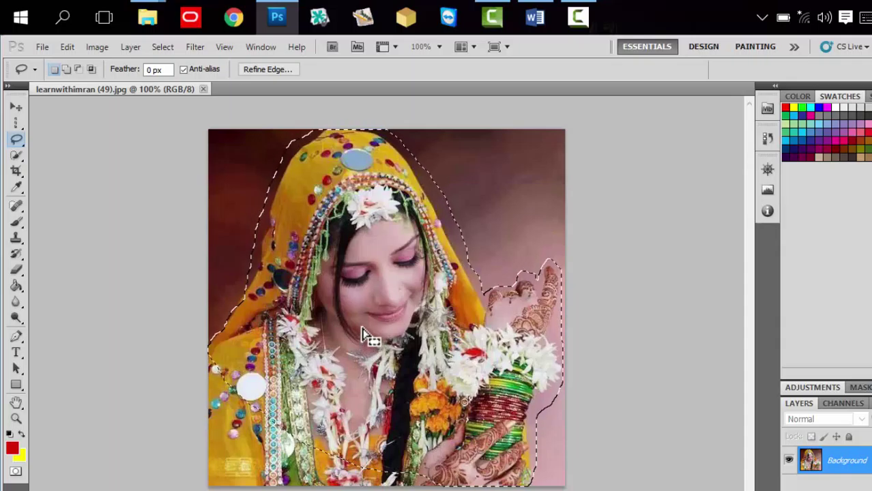
{"action": "key", "text": "i"}
{"action": "key", "text": "shift+BackSpace"}
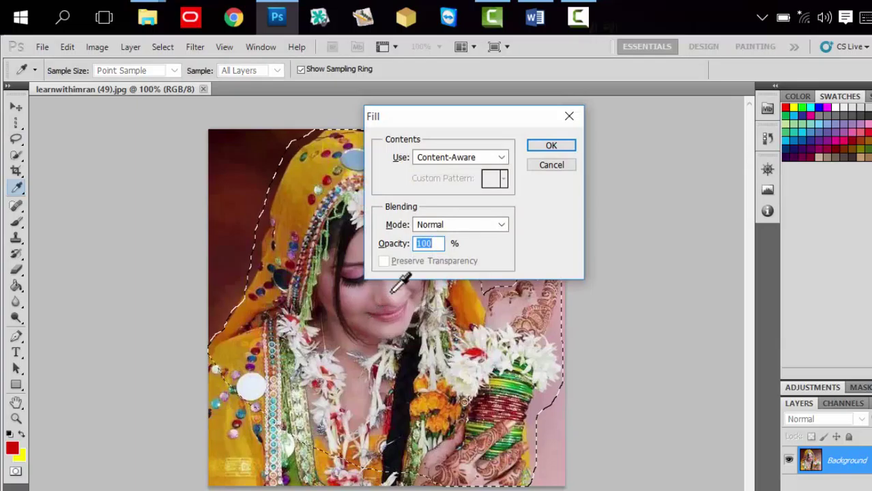
{"action": "left_click", "coordinate": [551, 165]}
{"action": "key", "text": "l"}
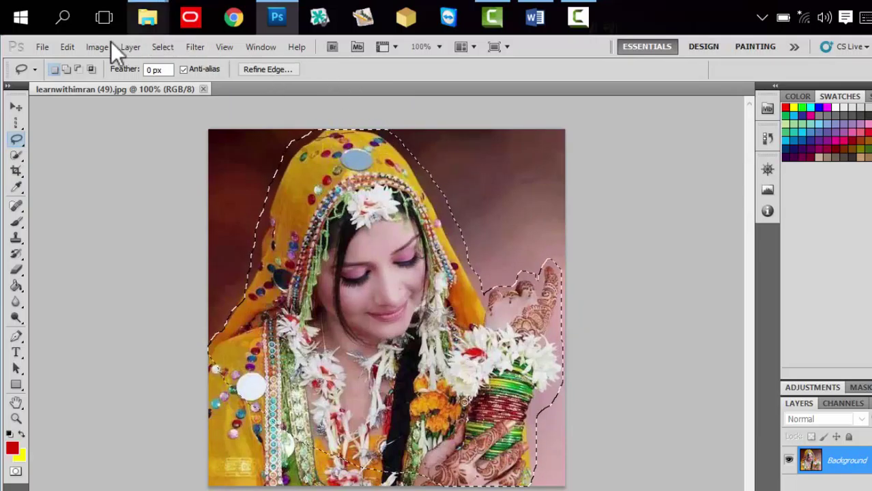
{"action": "left_click", "coordinate": [71, 49]}
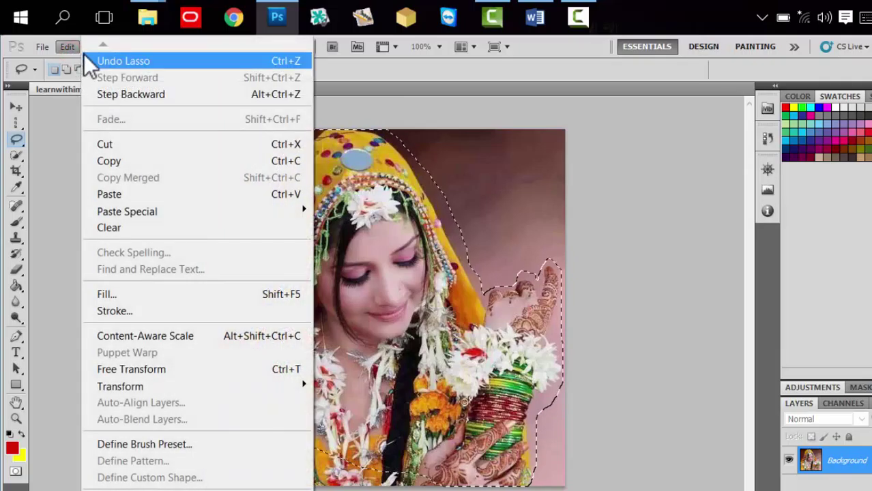
Step: Copy the bride selection, nudge the outline, then cut her from the Background layer
{"action": "left_click", "coordinate": [120, 160]}
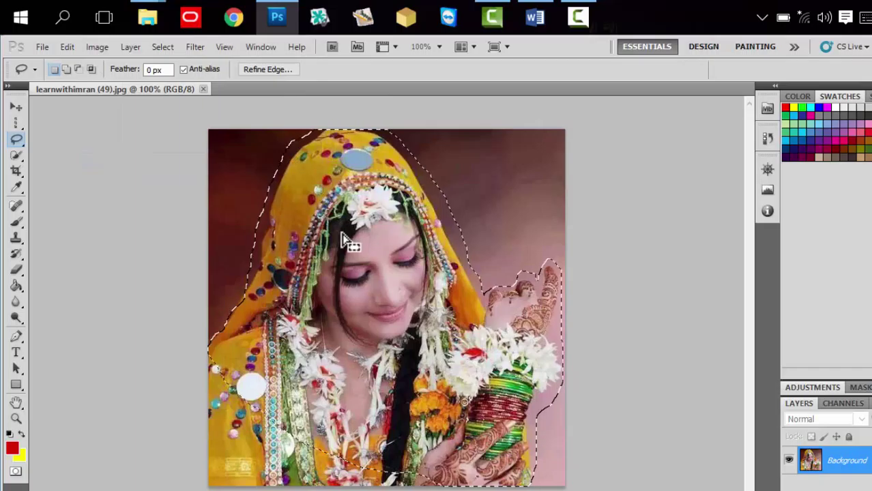
{"action": "left_click_drag", "start_coordinate": [348, 242], "coordinate": [353, 237]}
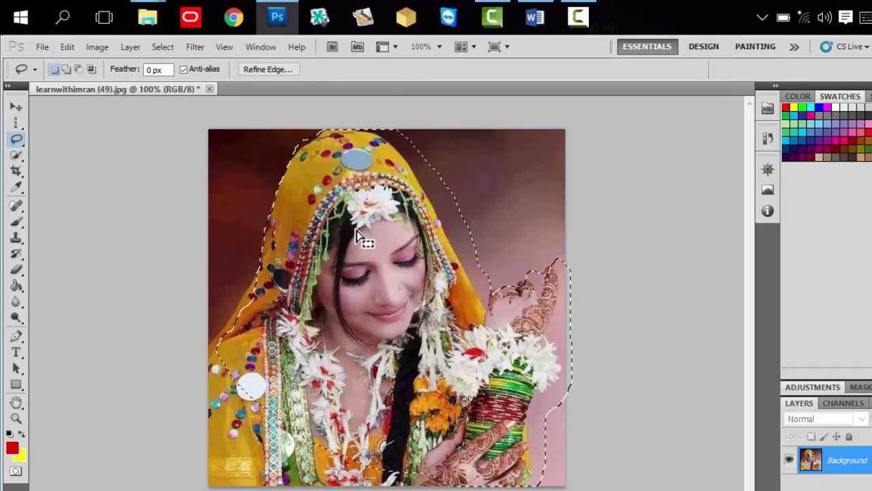
{"action": "left_click_drag", "start_coordinate": [353, 238], "coordinate": [340, 232]}
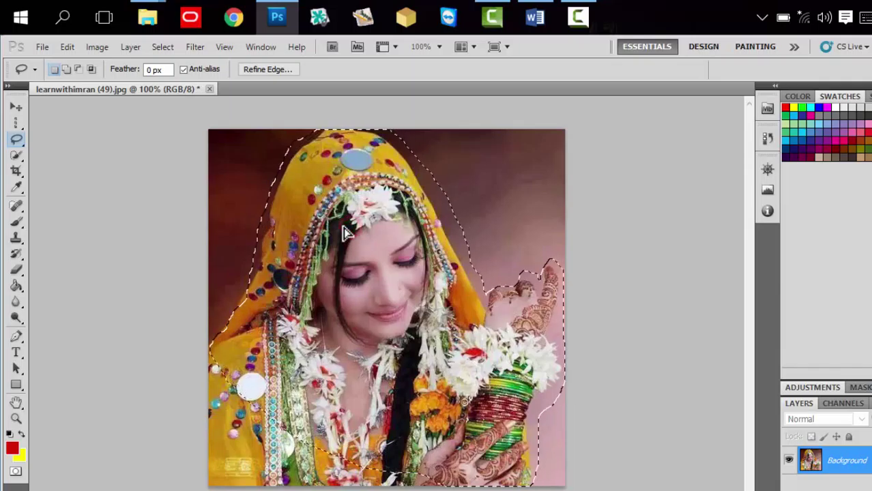
{"action": "left_click", "coordinate": [72, 47]}
{"action": "left_click", "coordinate": [125, 145]}
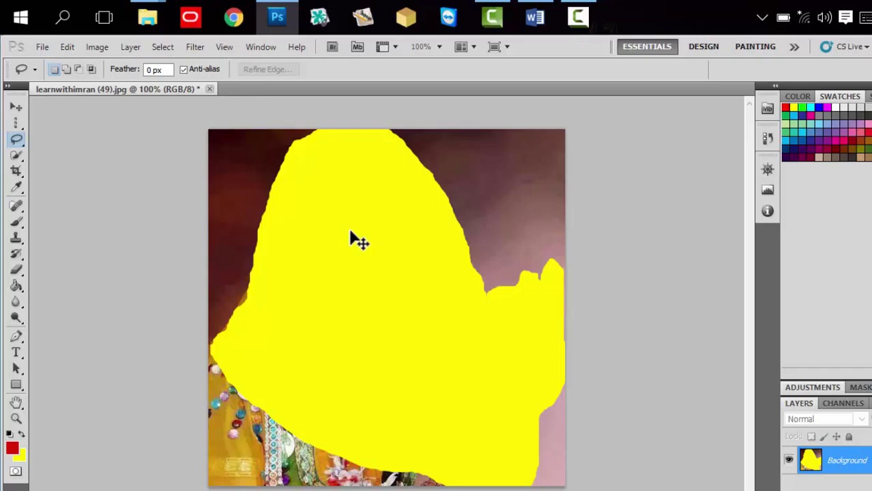
Step: Paste and nudge the bride layer, then undo it and deselect to restore the photo
{"action": "key", "text": "ctrl+v"}
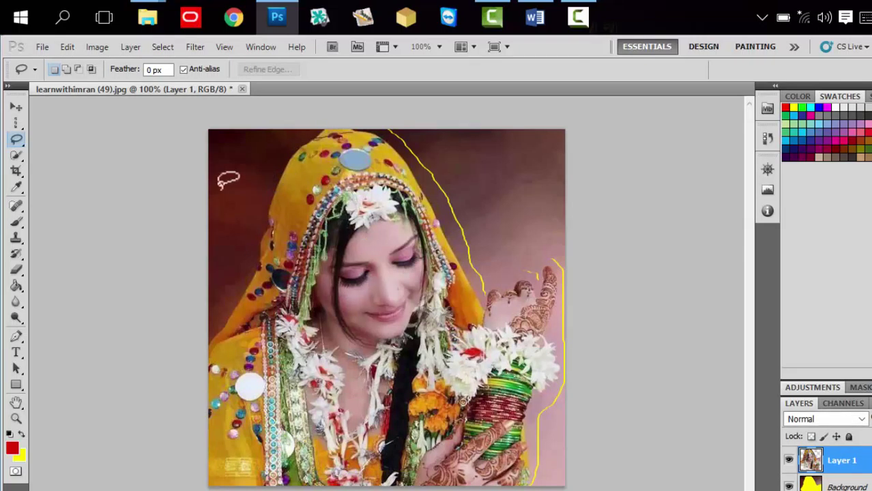
{"action": "left_click", "coordinate": [17, 107]}
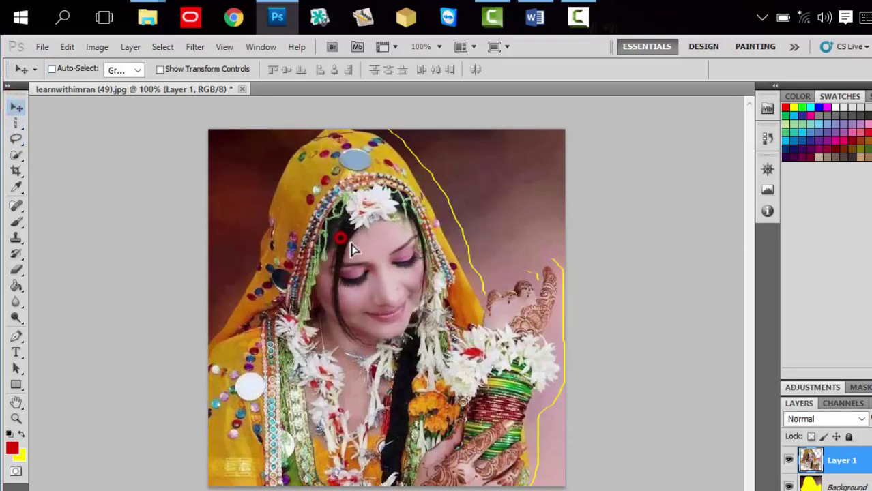
{"action": "mouse_move", "coordinate": [348, 247]}
{"action": "left_mouse_down"}
{"action": "mouse_move", "coordinate": [413, 303]}
{"action": "mouse_move", "coordinate": [370, 223]}
{"action": "mouse_move", "coordinate": [345, 242]}
{"action": "mouse_move", "coordinate": [355, 244]}
{"action": "left_mouse_up"}
{"action": "key", "text": "Delete"}
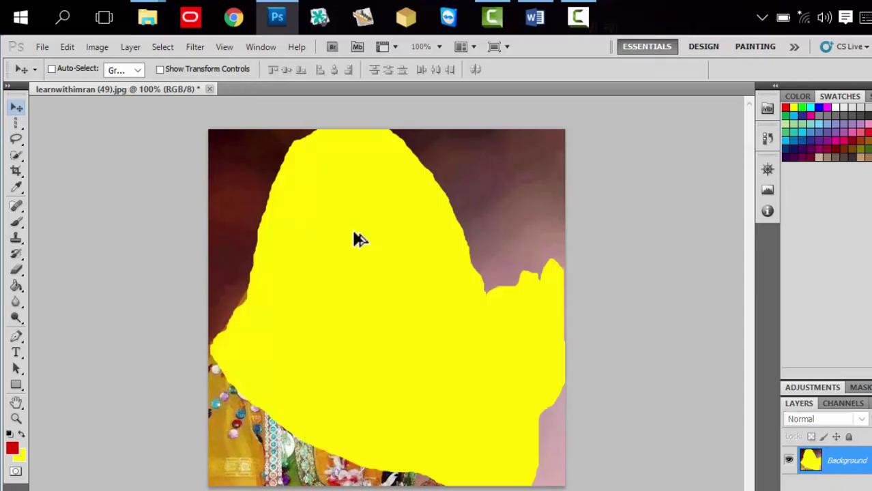
{"action": "key", "text": "ctrl+z"}
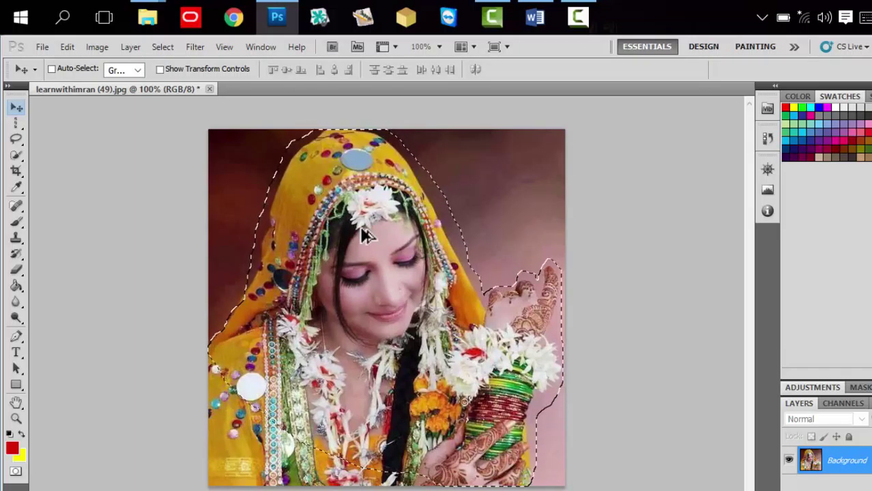
{"action": "key", "text": "ctrl+d"}
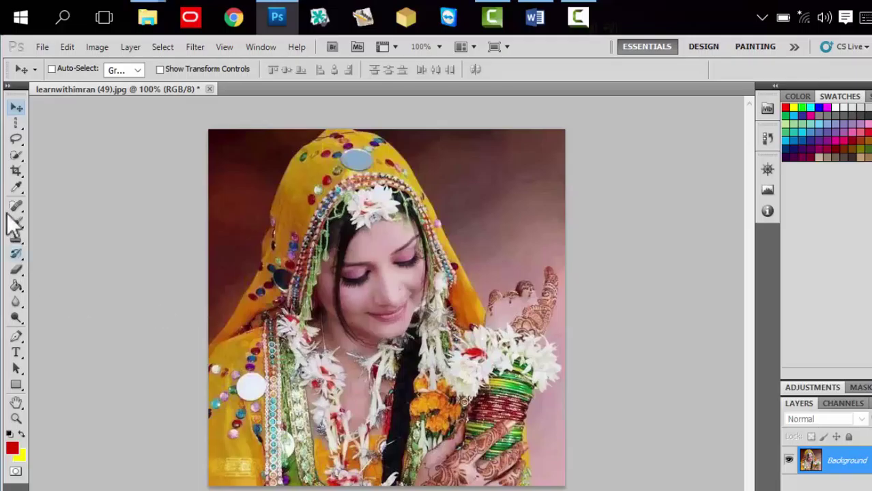
Step: Lasso the dark backdrop strip between the photo's left edge and the headscarf
{"action": "left_click", "coordinate": [21, 141]}
{"action": "left_click", "coordinate": [40, 140]}
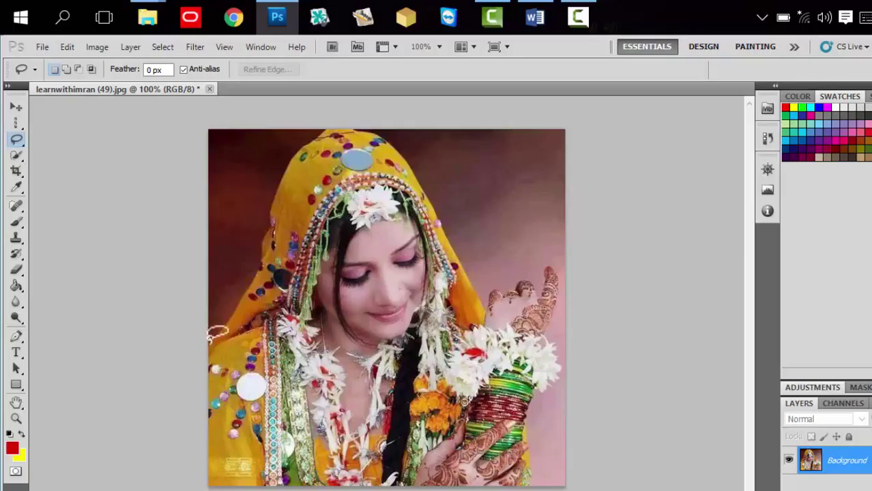
{"action": "left_click_drag", "start_coordinate": [208, 339], "coordinate": [247, 275]}
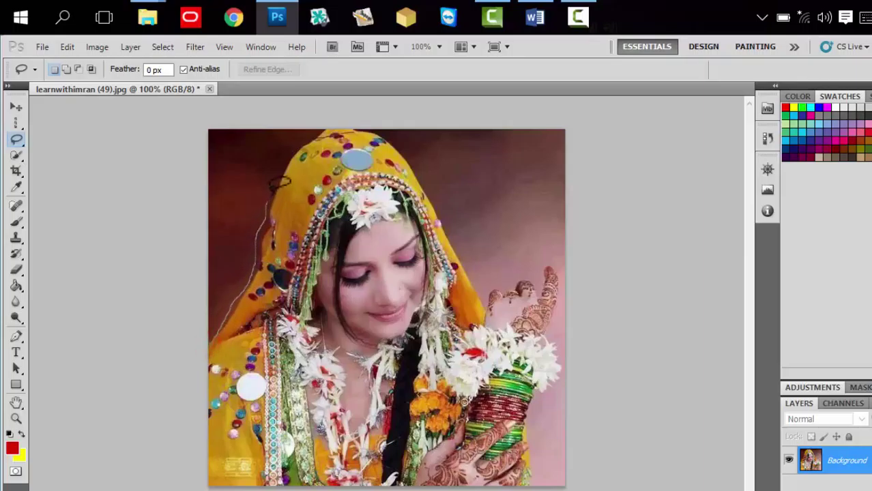
{"action": "left_click_drag", "start_coordinate": [303, 127], "coordinate": [205, 122]}
{"action": "left_click_drag", "start_coordinate": [204, 260], "coordinate": [209, 339]}
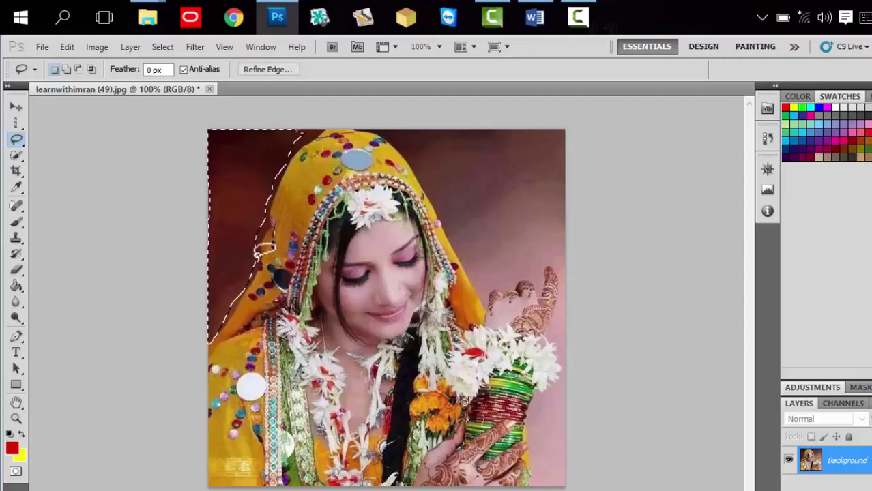
Step: Move the selected backdrop patch right to cover the yellow gap
{"action": "left_click", "coordinate": [16, 109]}
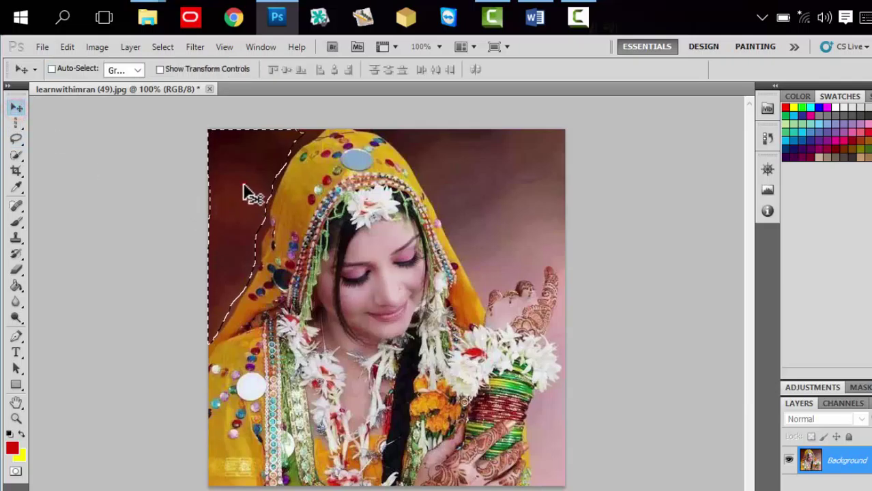
{"action": "mouse_move", "coordinate": [248, 192]}
{"action": "left_mouse_down"}
{"action": "mouse_move", "coordinate": [451, 205]}
{"action": "mouse_move", "coordinate": [286, 272]}
{"action": "mouse_move", "coordinate": [478, 268]}
{"action": "mouse_move", "coordinate": [381, 256]}
{"action": "mouse_move", "coordinate": [432, 247]}
{"action": "mouse_move", "coordinate": [468, 205]}
{"action": "mouse_move", "coordinate": [240, 228]}
{"action": "mouse_move", "coordinate": [266, 210]}
{"action": "mouse_move", "coordinate": [258, 209]}
{"action": "left_mouse_up"}
{"action": "left_click", "coordinate": [819, 489]}
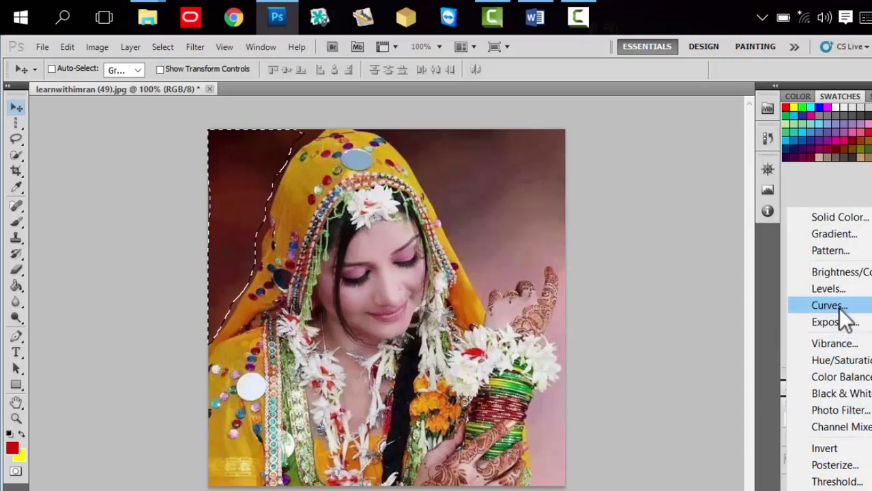
Step: Add a Brightness/Contrast adjustment to the left backdrop and adjust its sliders
{"action": "left_click", "coordinate": [844, 273]}
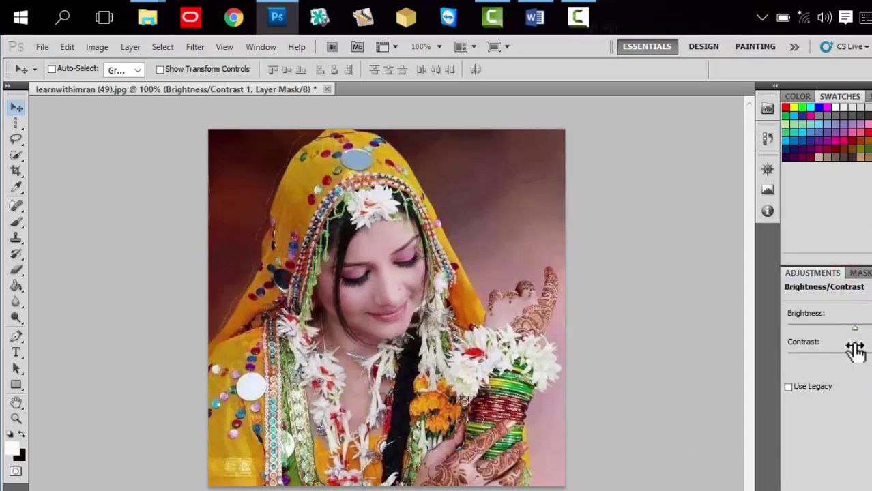
{"action": "left_click", "coordinate": [855, 326]}
{"action": "mouse_move", "coordinate": [857, 328]}
{"action": "left_mouse_down"}
{"action": "mouse_move", "coordinate": [871, 327]}
{"action": "mouse_move", "coordinate": [846, 334]}
{"action": "left_mouse_up"}
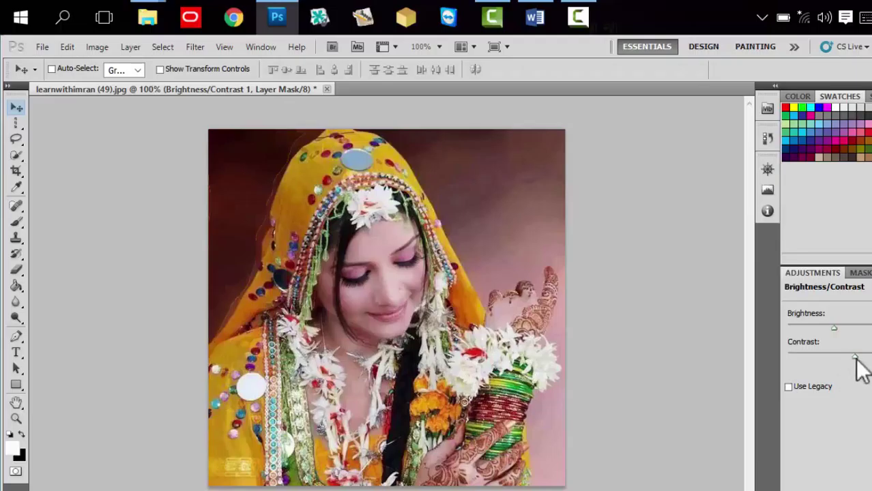
{"action": "mouse_move", "coordinate": [856, 356]}
{"action": "left_mouse_down"}
{"action": "mouse_move", "coordinate": [812, 362]}
{"action": "mouse_move", "coordinate": [865, 345]}
{"action": "left_mouse_up"}
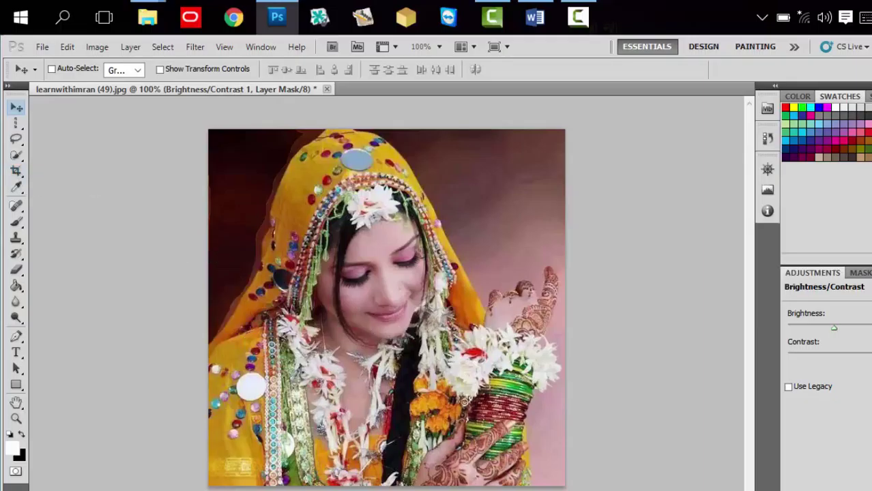
Step: Revert the change and merge Brightness/Contrast 1 away, leaving only Background
{"action": "key", "text": "F7"}
{"action": "left_click", "coordinate": [846, 486]}
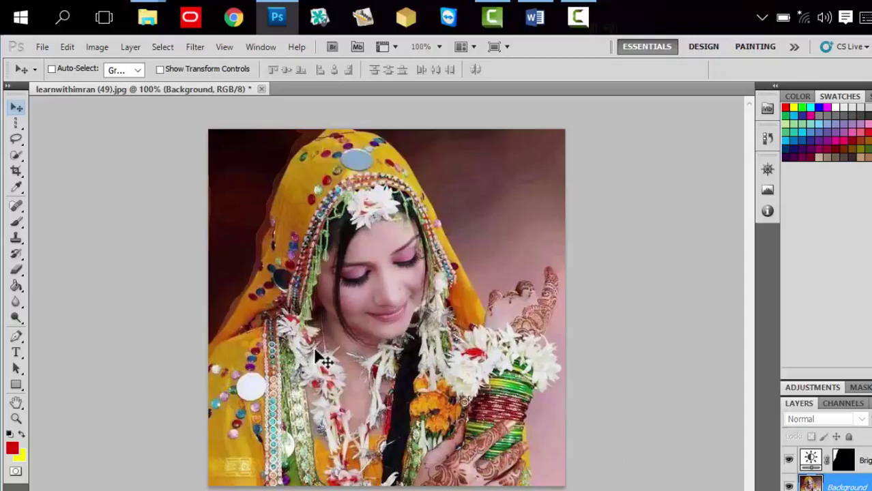
{"action": "key", "text": "alt+]"}
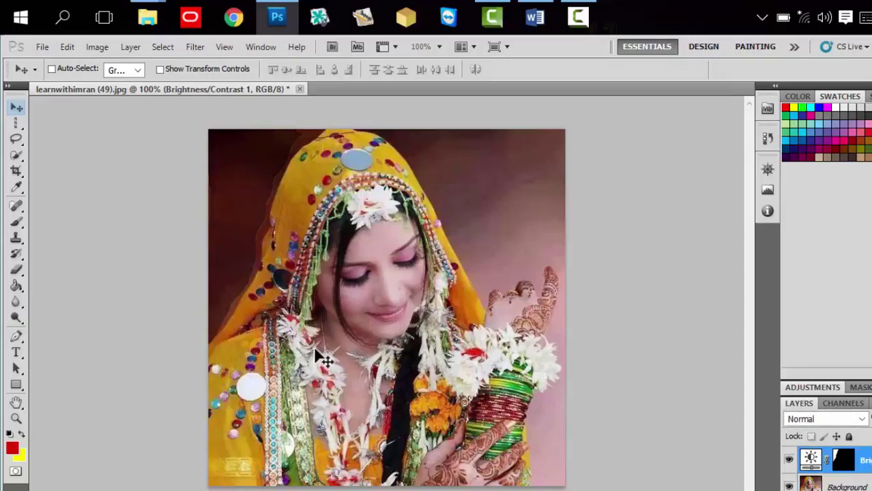
{"action": "key", "text": "ctrl+z"}
{"action": "key", "text": "ctrl+e"}
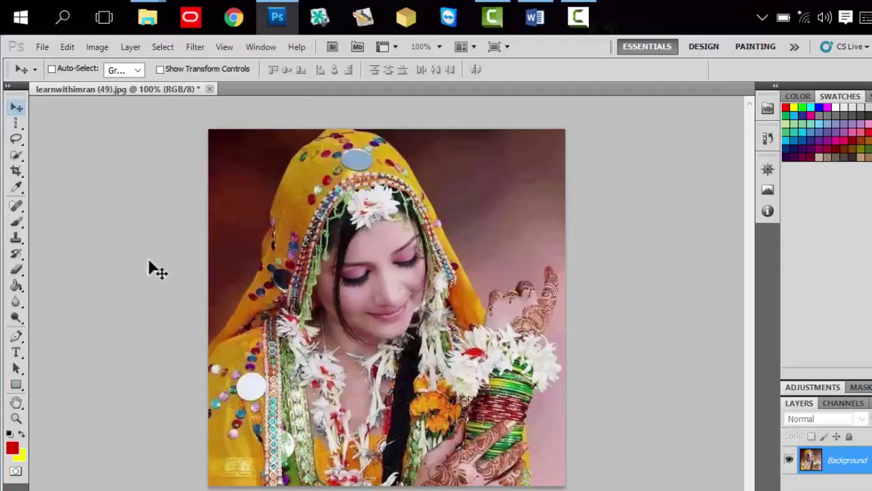
Step: Choose the Polygonal Lasso Tool from the lasso flyout
{"action": "left_click", "coordinate": [18, 157]}
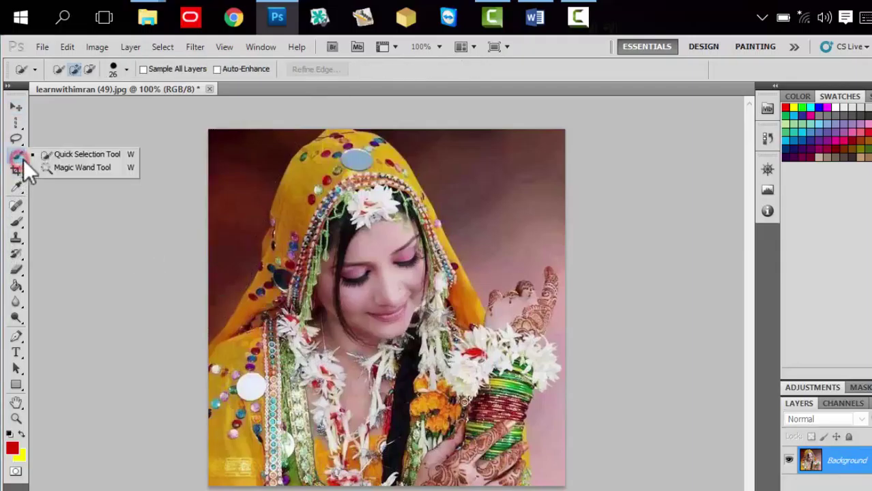
{"action": "left_click", "coordinate": [18, 140]}
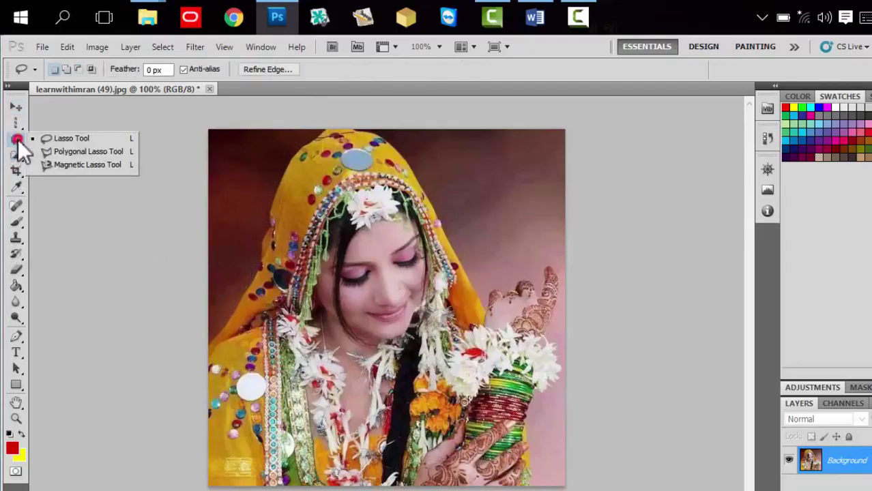
{"action": "left_click", "coordinate": [80, 155]}
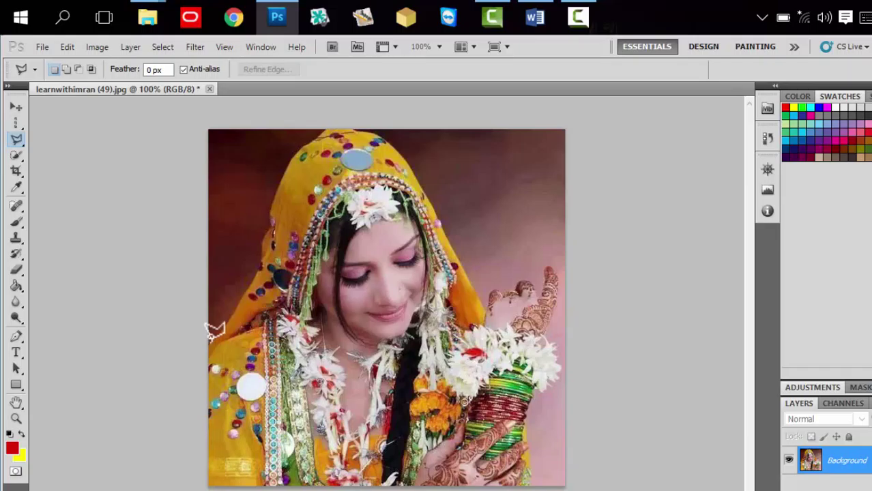
Step: Zoom to 200% and pan to the lower left edge of the bride's headscarf
{"action": "key", "text": "ctrl+plus"}
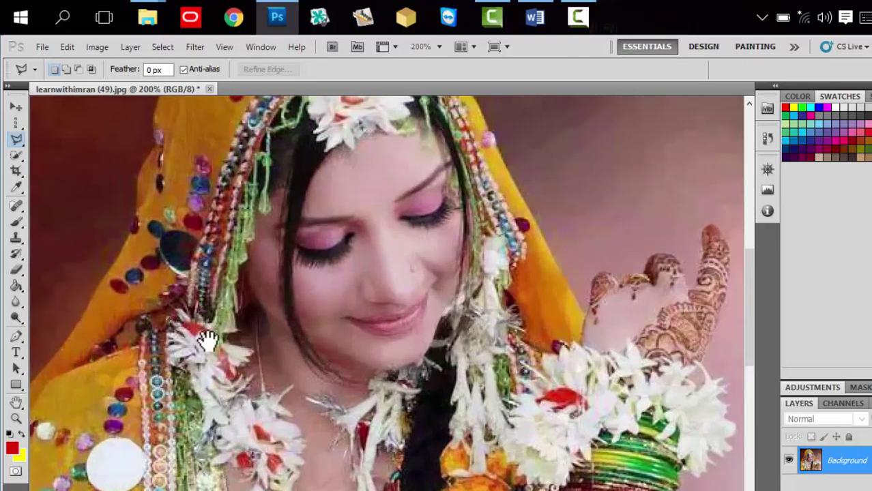
{"action": "left_click_drag", "start_coordinate": [171, 300], "coordinate": [284, 317]}
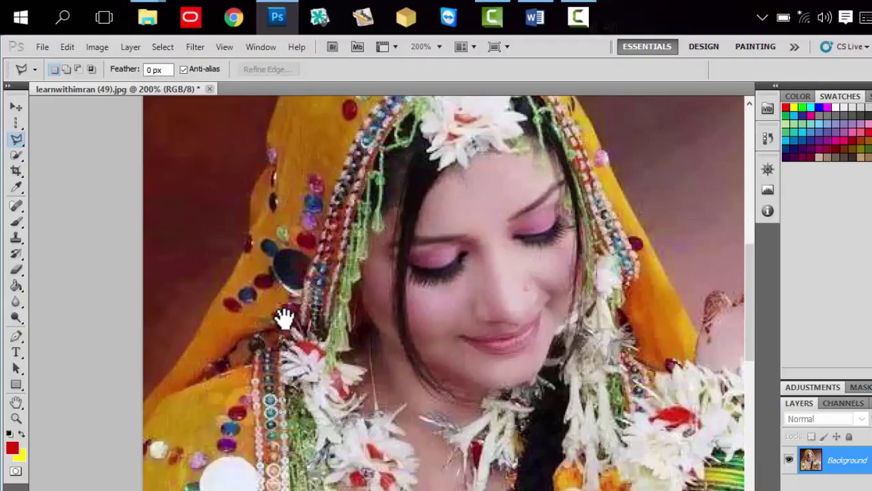
{"action": "left_click_drag", "start_coordinate": [283, 319], "coordinate": [311, 319]}
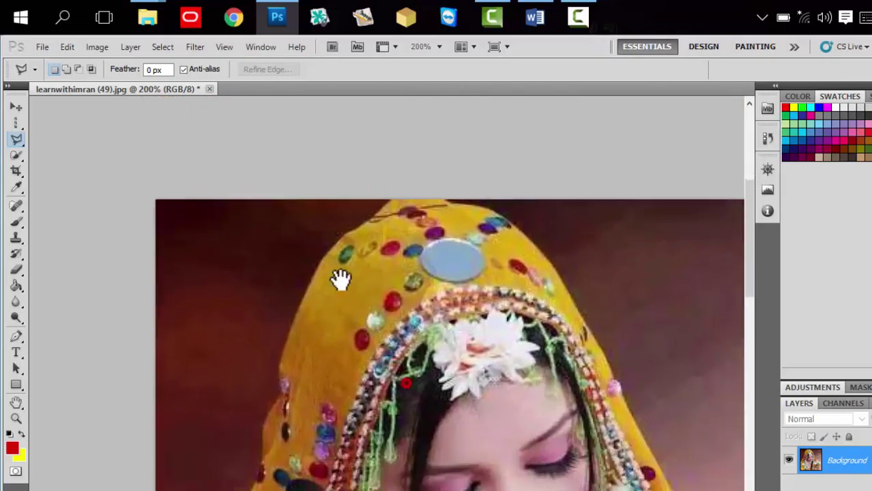
{"action": "mouse_move", "coordinate": [250, 311]}
{"action": "left_mouse_down"}
{"action": "mouse_move", "coordinate": [517, 233]}
{"action": "mouse_move", "coordinate": [324, 302]}
{"action": "mouse_move", "coordinate": [643, 354]}
{"action": "left_mouse_up"}
{"action": "mouse_move", "coordinate": [400, 296]}
{"action": "left_mouse_down"}
{"action": "mouse_move", "coordinate": [384, 246]}
{"action": "mouse_move", "coordinate": [387, 275]}
{"action": "left_mouse_up"}
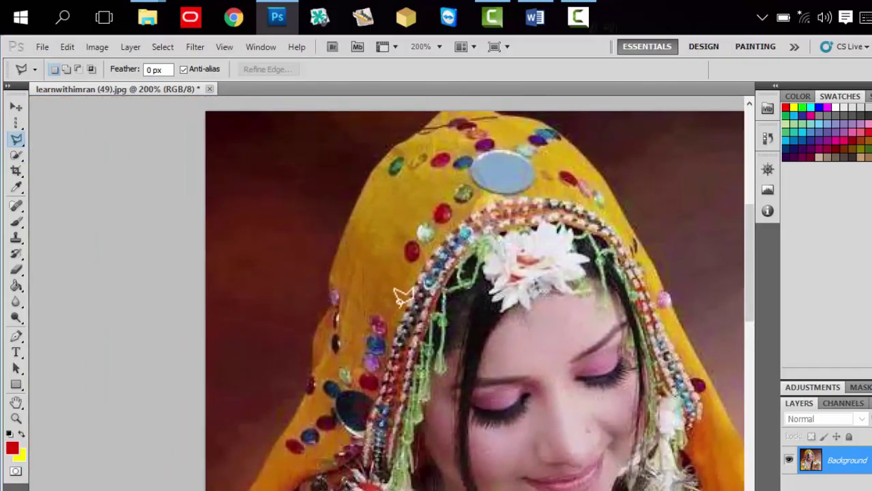
{"action": "left_click_drag", "start_coordinate": [405, 292], "coordinate": [410, 295]}
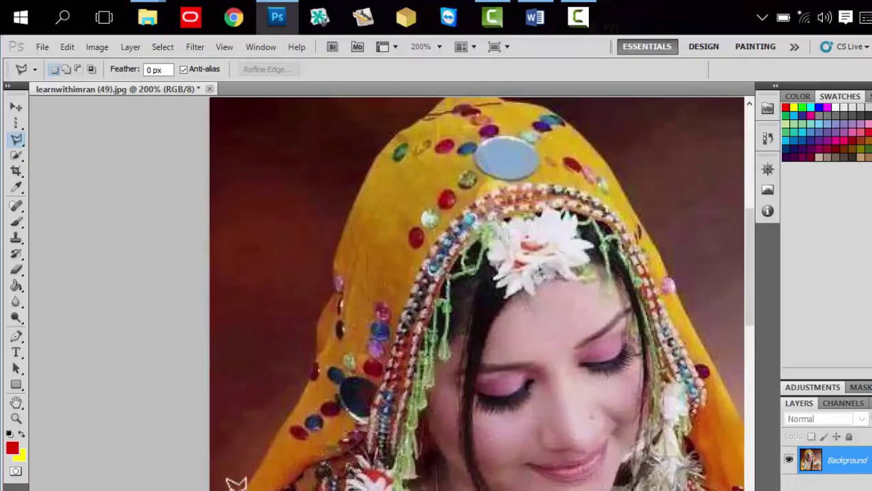
{"action": "left_click_drag", "start_coordinate": [235, 483], "coordinate": [220, 444]}
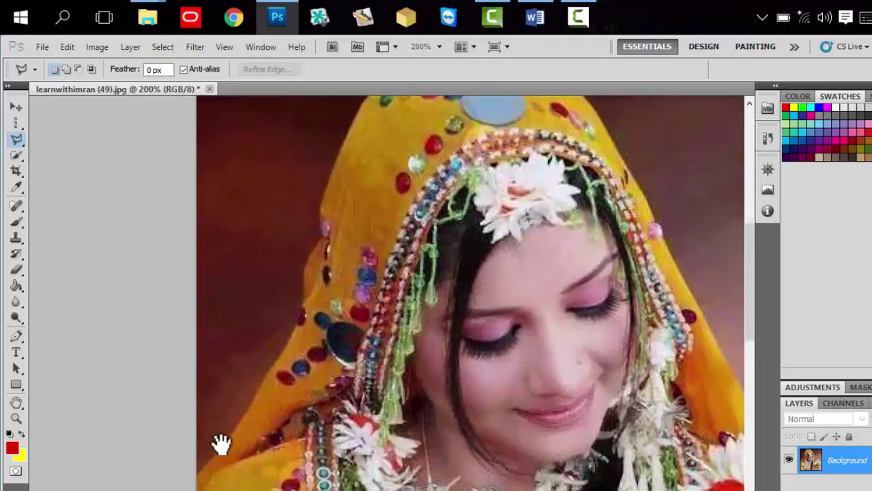
Step: Place polygonal lasso points from the bride's lower left up the headscarf's left edge
{"action": "left_click", "coordinate": [196, 472]}
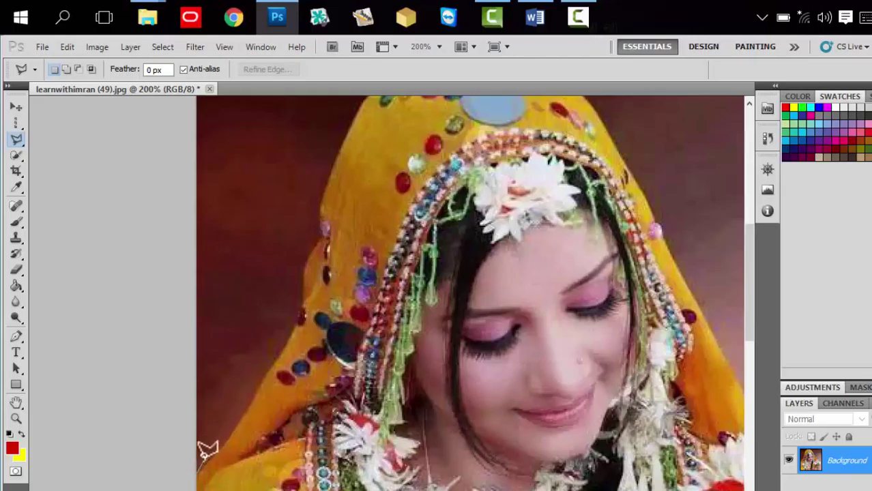
{"action": "left_click", "coordinate": [251, 396]}
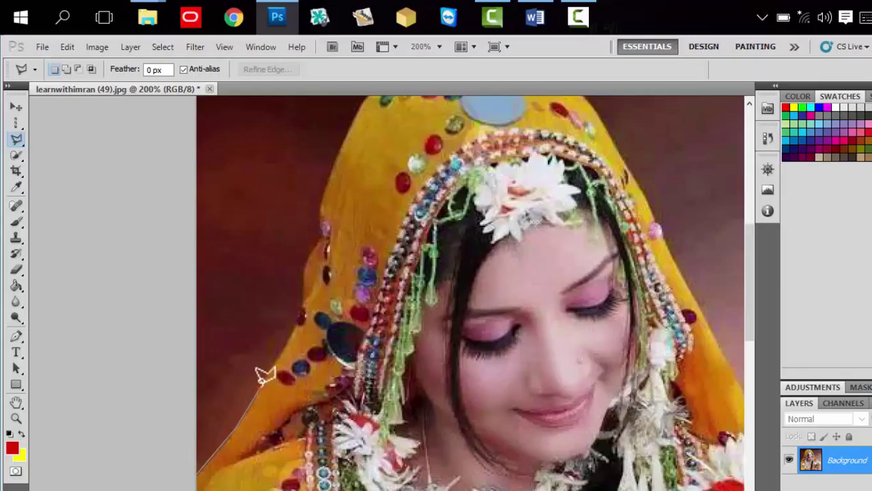
{"action": "left_click", "coordinate": [280, 342]}
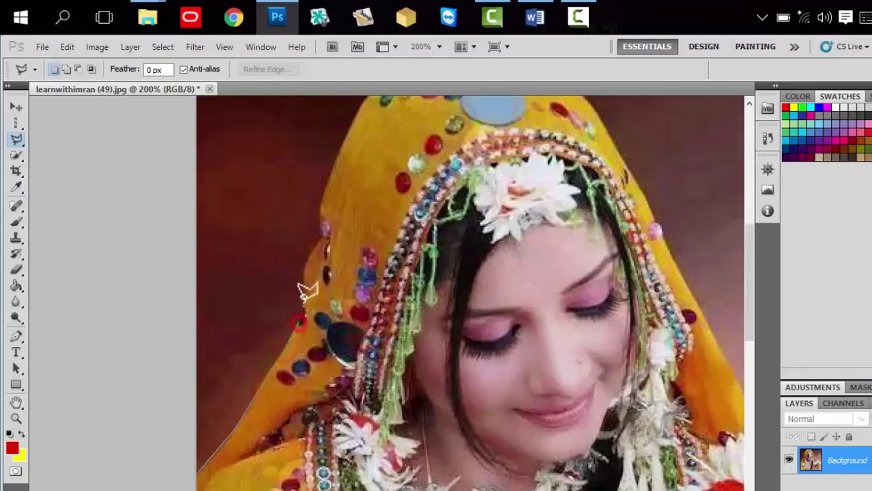
{"action": "left_click_drag", "start_coordinate": [302, 307], "coordinate": [330, 162]}
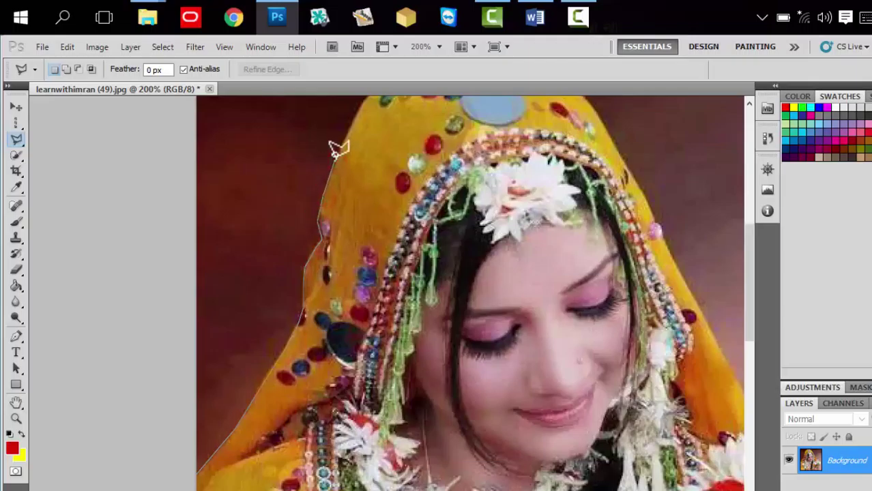
{"action": "left_click_drag", "start_coordinate": [336, 161], "coordinate": [311, 327]}
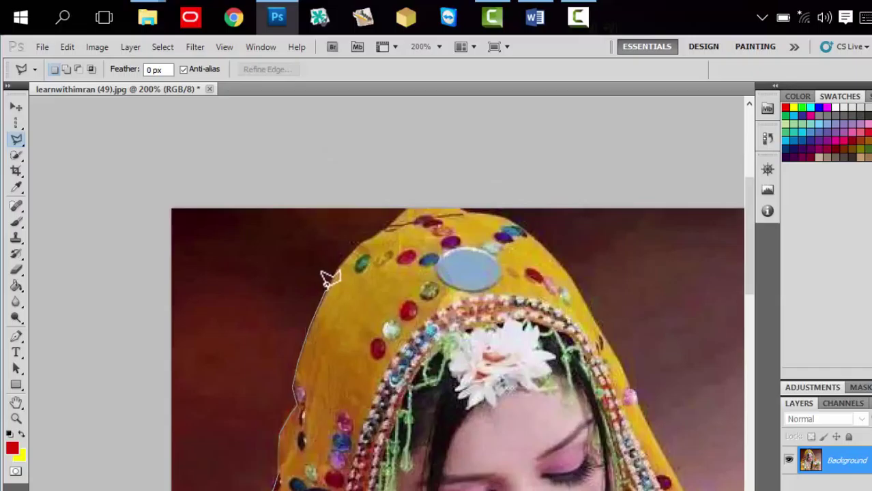
Step: Continue the polygonal outline over the headscarf's crown and down its right side
{"action": "left_click", "coordinate": [344, 262]}
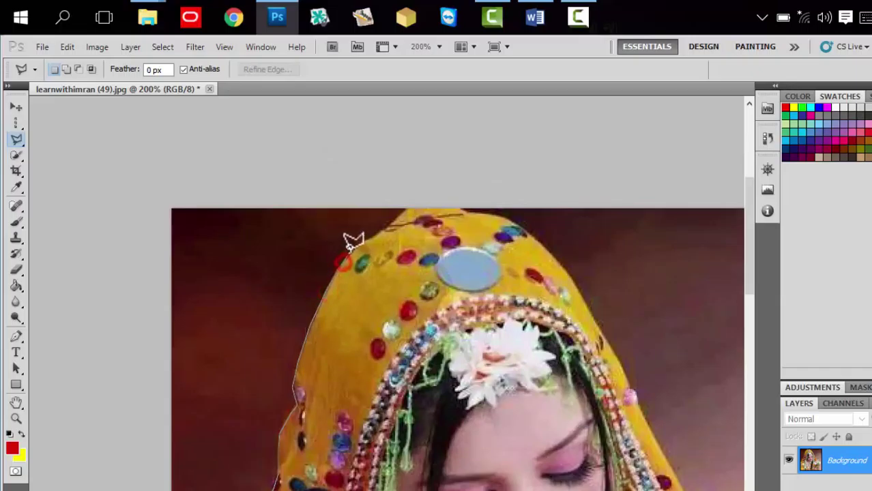
{"action": "left_click", "coordinate": [377, 236]}
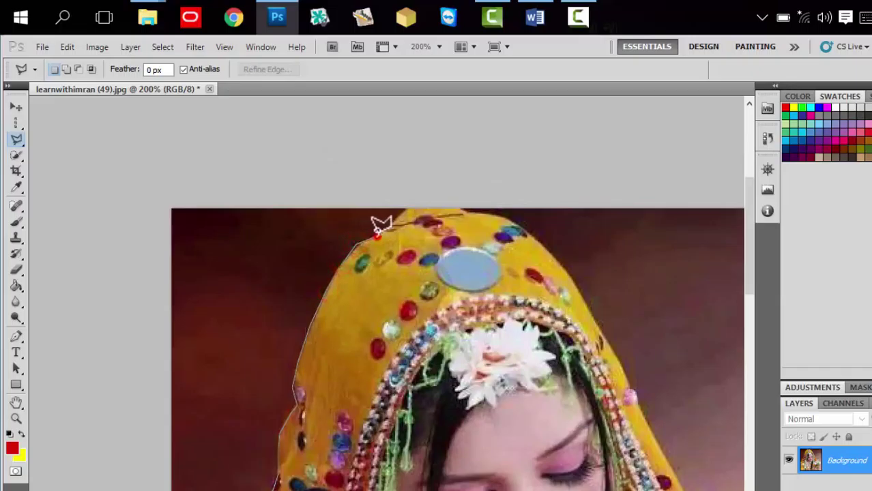
{"action": "left_click", "coordinate": [403, 210]}
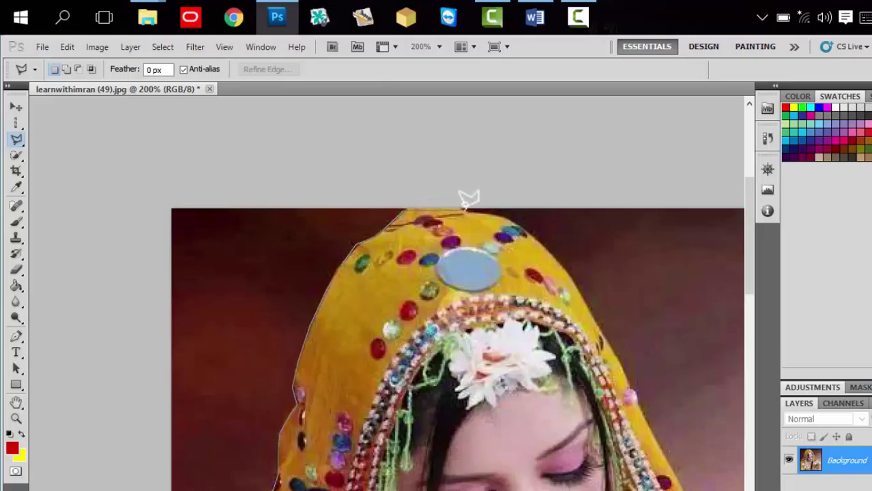
{"action": "left_click", "coordinate": [466, 206]}
{"action": "left_click_drag", "start_coordinate": [555, 266], "coordinate": [402, 129]}
{"action": "left_click", "coordinate": [438, 157]}
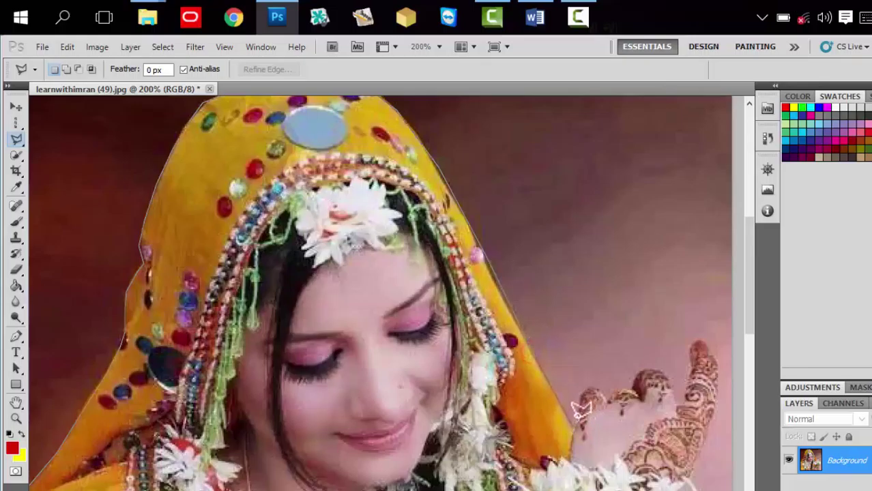
Step: Extend the polygonal outline past the hennaed hand and along the bottom edge, then close it near the face
{"action": "left_click", "coordinate": [598, 389]}
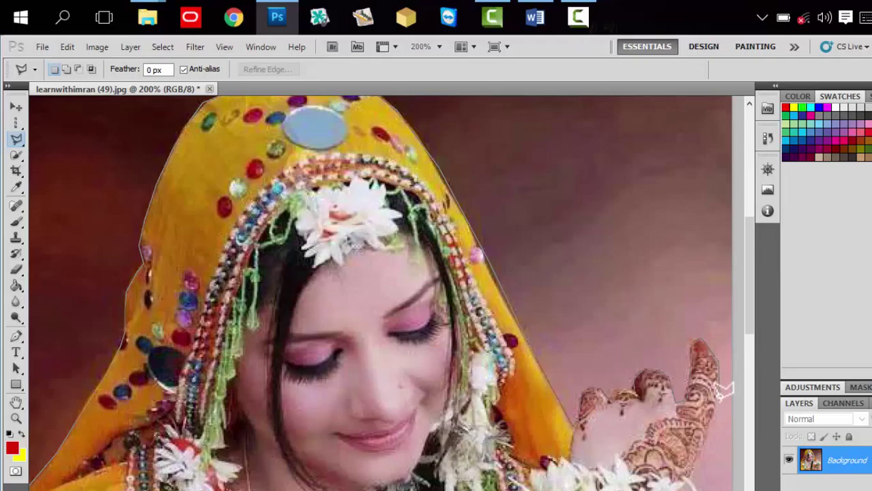
{"action": "left_click_drag", "start_coordinate": [713, 419], "coordinate": [642, 253]}
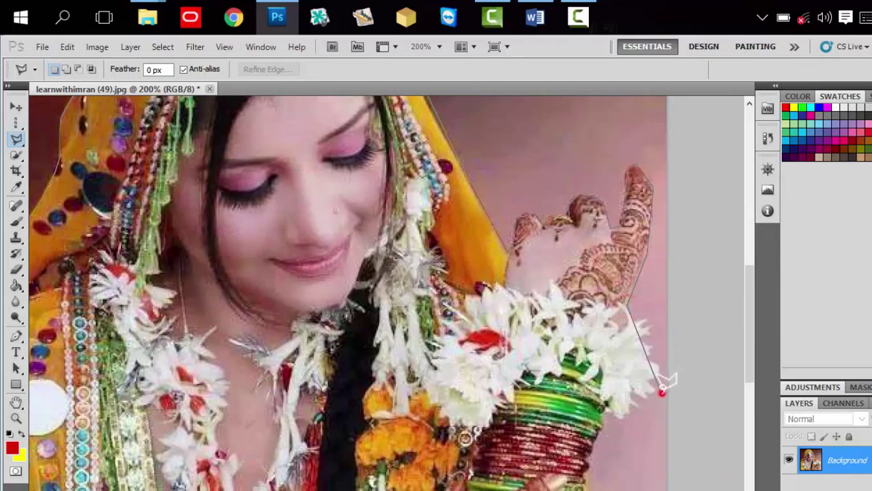
{"action": "left_click_drag", "start_coordinate": [598, 478], "coordinate": [522, 296]}
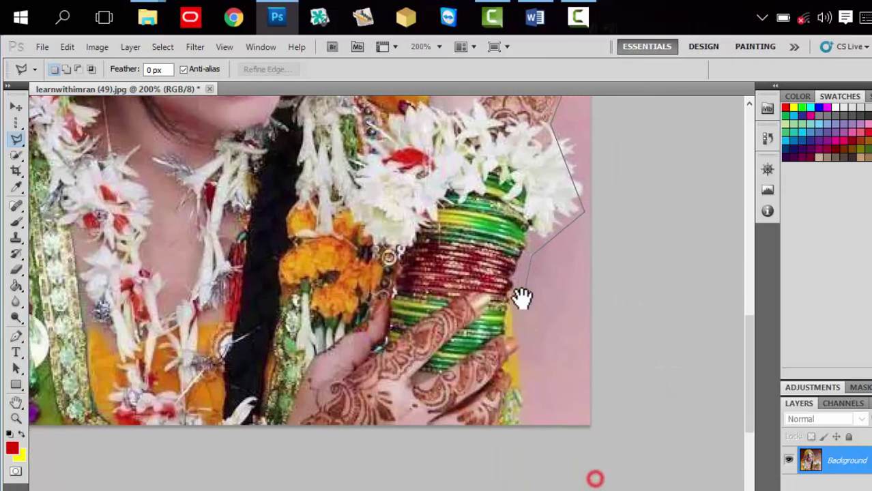
{"action": "left_click", "coordinate": [517, 420]}
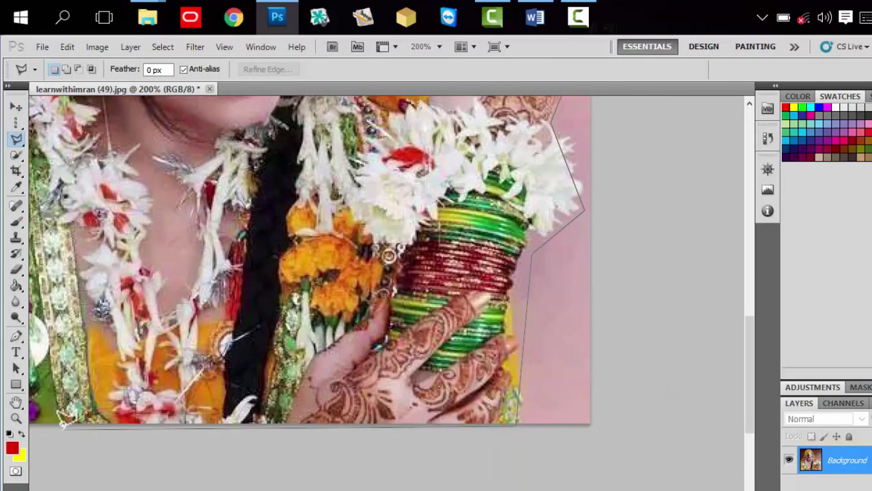
{"action": "left_click_drag", "start_coordinate": [56, 415], "coordinate": [337, 383]}
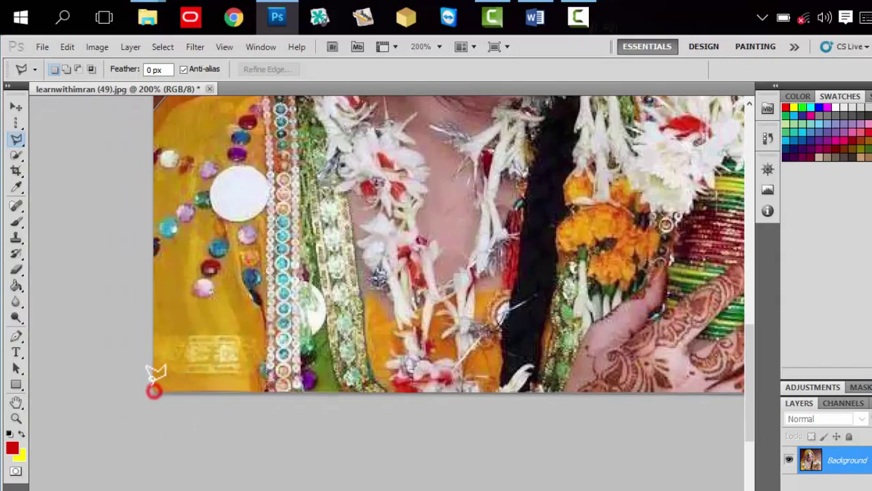
{"action": "mouse_move", "coordinate": [154, 273]}
{"action": "left_mouse_down"}
{"action": "mouse_move", "coordinate": [161, 387]}
{"action": "mouse_move", "coordinate": [155, 371]}
{"action": "left_mouse_up"}
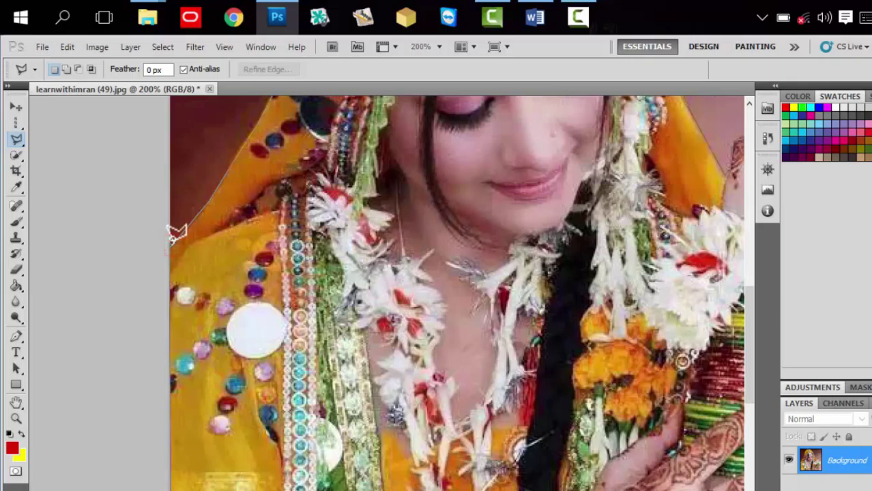
{"action": "left_click", "coordinate": [172, 236]}
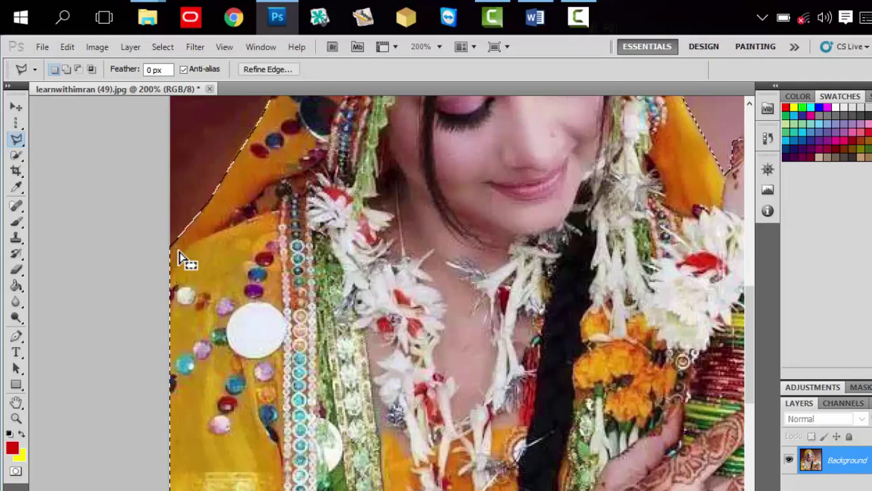
Step: Zoom out to the whole photo and nudge the selected bride cutout slightly left
{"action": "scroll", "coordinate": [184, 260], "scroll_direction": "up", "scroll_amount": 1}
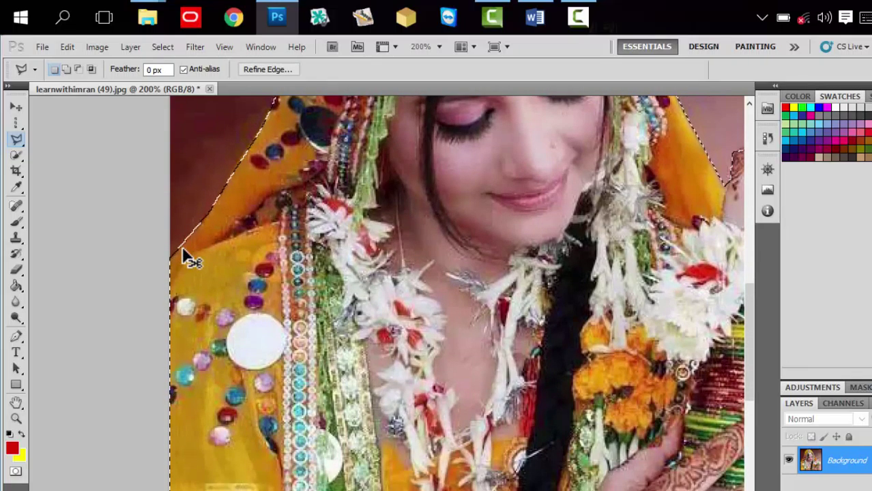
{"action": "key", "text": "ctrl+minus"}
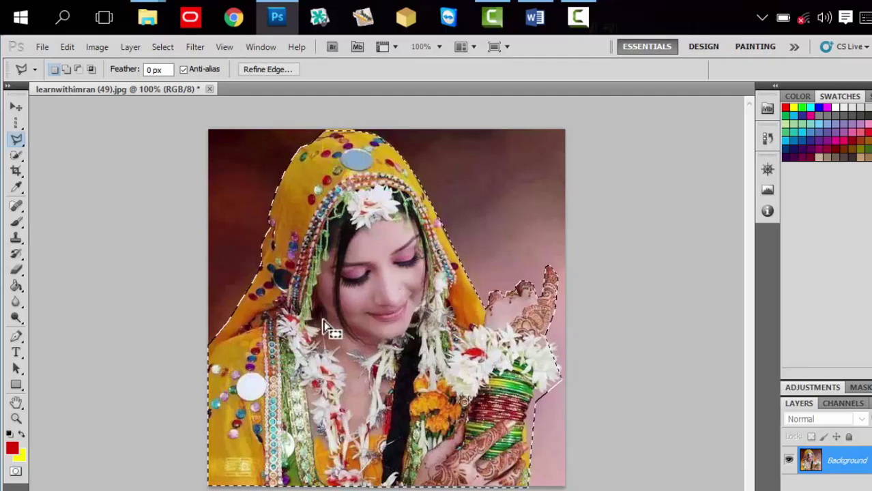
{"action": "left_click", "coordinate": [15, 108]}
{"action": "mouse_move", "coordinate": [383, 251]}
{"action": "left_mouse_down"}
{"action": "mouse_move", "coordinate": [463, 234]}
{"action": "mouse_move", "coordinate": [362, 266]}
{"action": "mouse_move", "coordinate": [346, 252]}
{"action": "left_mouse_up"}
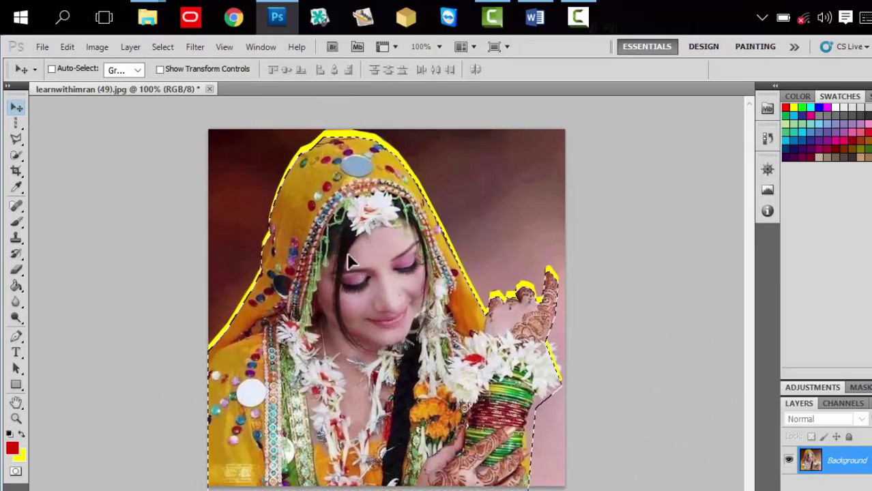
Step: Open learnwithimran (3) from the wall paper folder, then return to the bride photo
{"action": "left_click", "coordinate": [39, 50]}
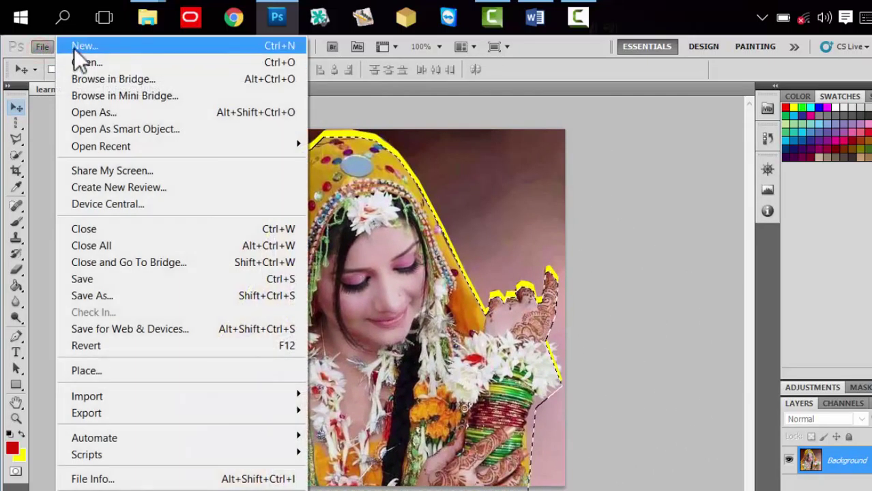
{"action": "left_click", "coordinate": [86, 62]}
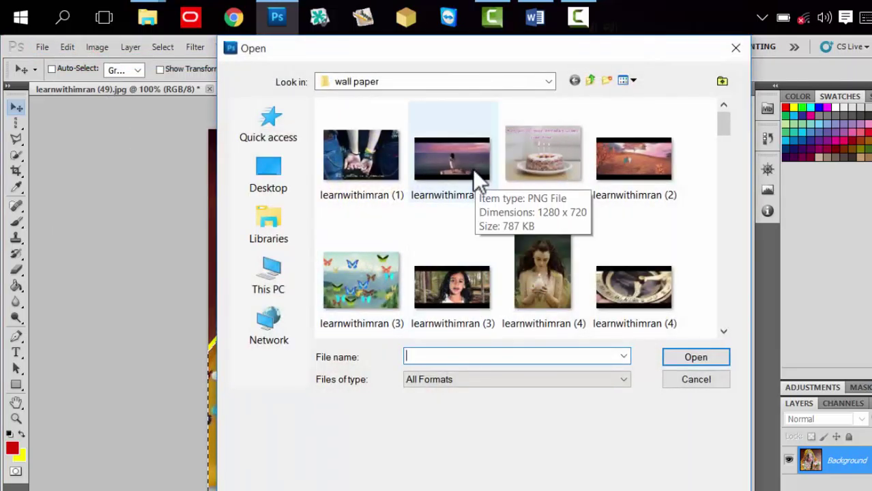
{"action": "left_click", "coordinate": [380, 291]}
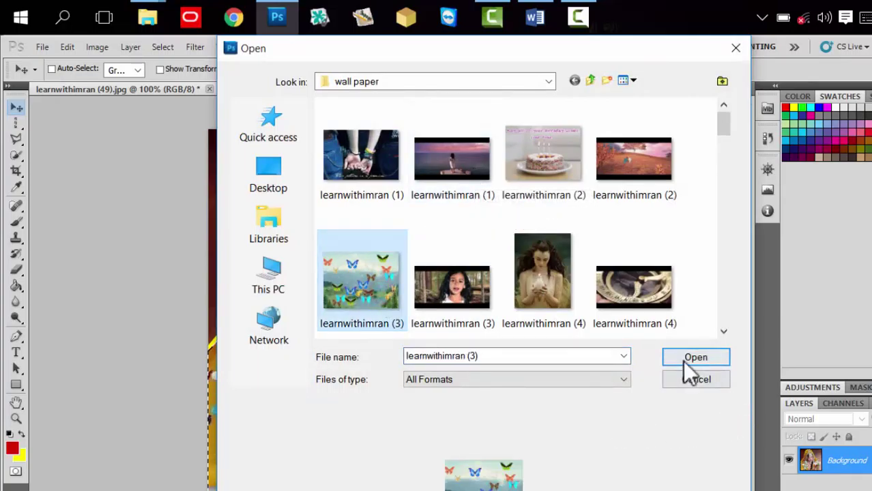
{"action": "left_click", "coordinate": [683, 358]}
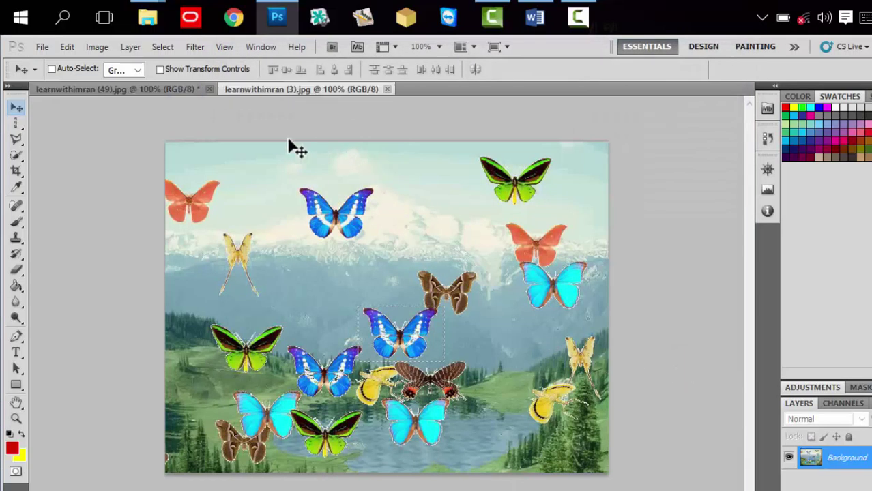
{"action": "left_click", "coordinate": [161, 88]}
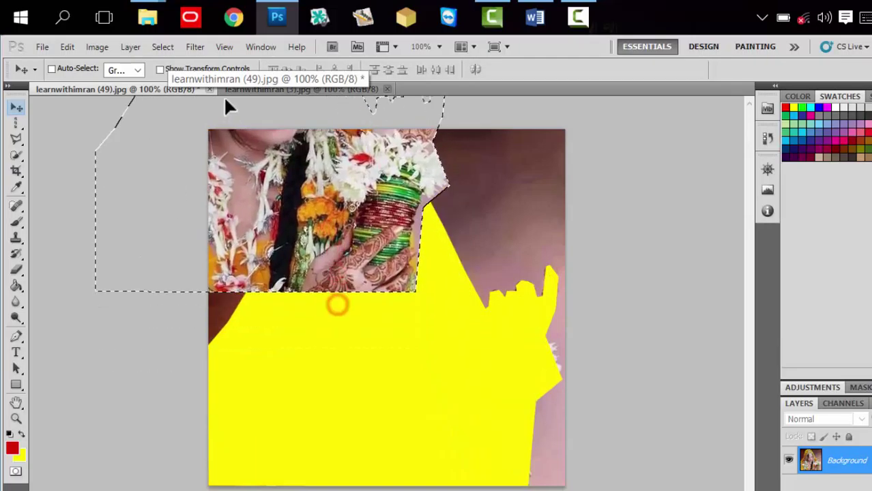
Step: Drop the bride cutout onto the learnwithimran (3) landscape as Layer 1, then return to the bride photo
{"action": "left_click", "coordinate": [252, 88]}
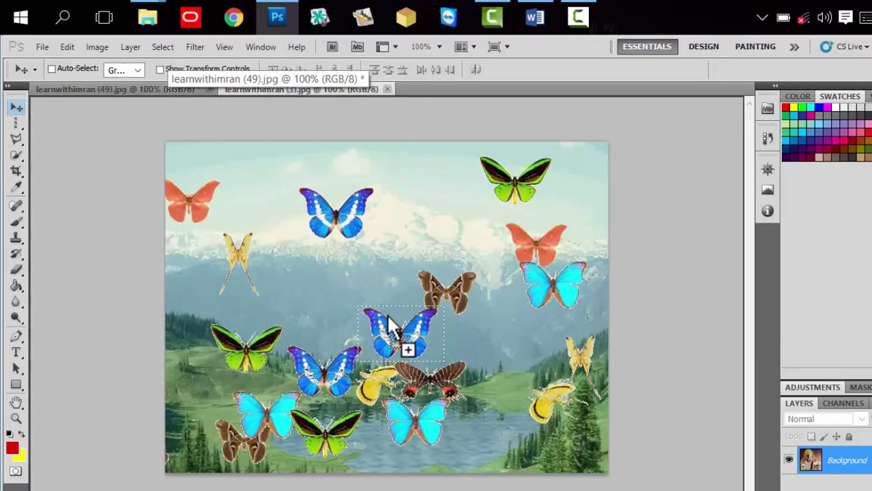
{"action": "mouse_move", "coordinate": [389, 324]}
{"action": "left_mouse_down"}
{"action": "mouse_move", "coordinate": [403, 346]}
{"action": "mouse_move", "coordinate": [311, 340]}
{"action": "left_mouse_up"}
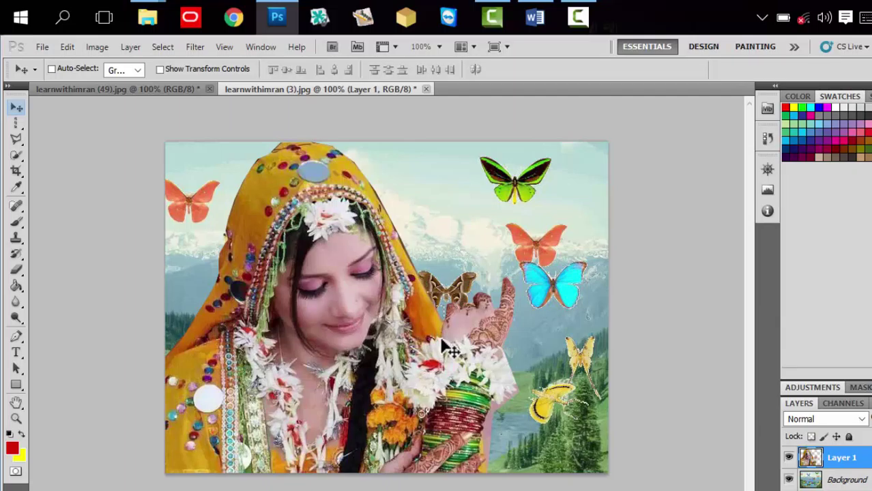
{"action": "left_click", "coordinate": [157, 90]}
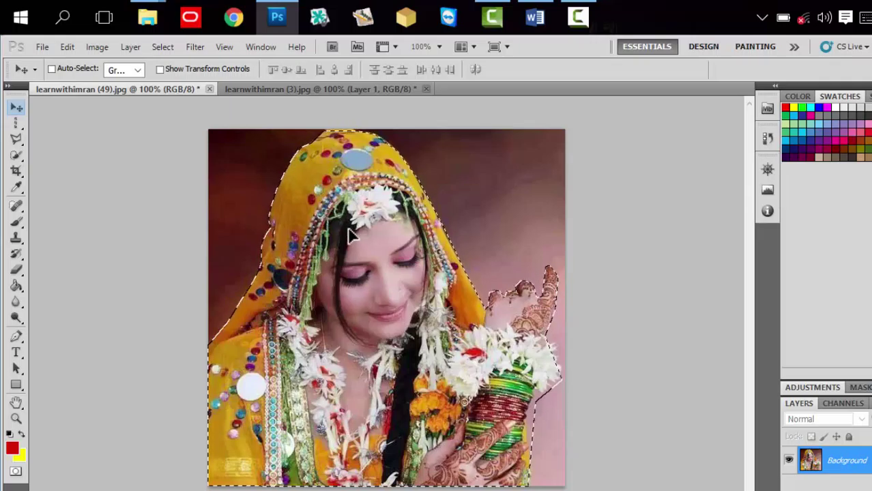
Step: Switch to the Polygonal Lasso, abandon a stray outline, and clear the old bride selection
{"action": "left_click", "coordinate": [23, 142]}
{"action": "left_click", "coordinate": [67, 151]}
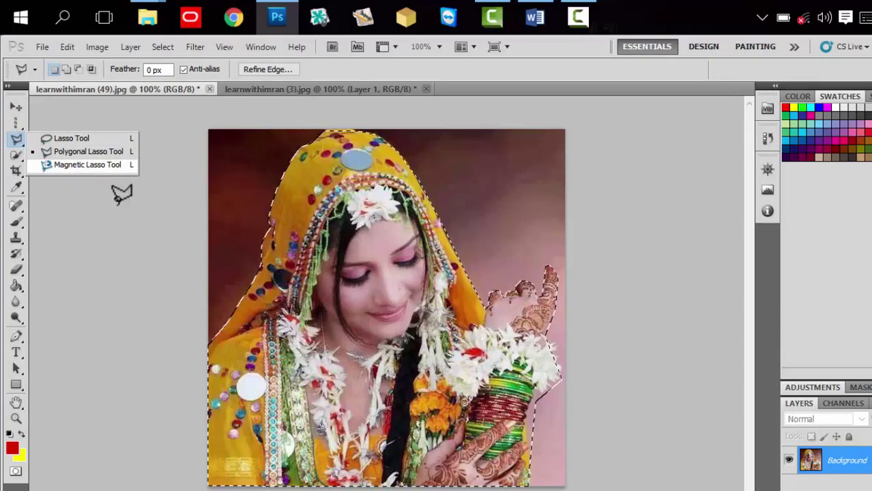
{"action": "left_click", "coordinate": [157, 240]}
{"action": "left_click", "coordinate": [10, 96]}
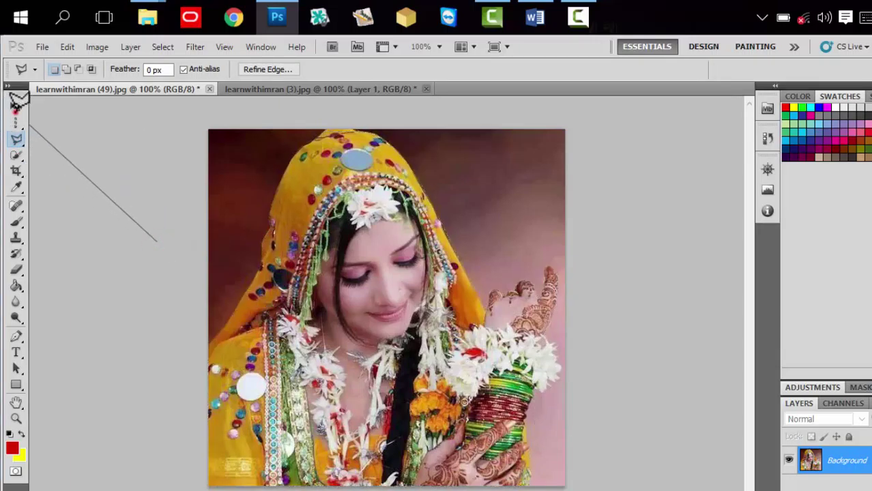
{"action": "left_click", "coordinate": [150, 231]}
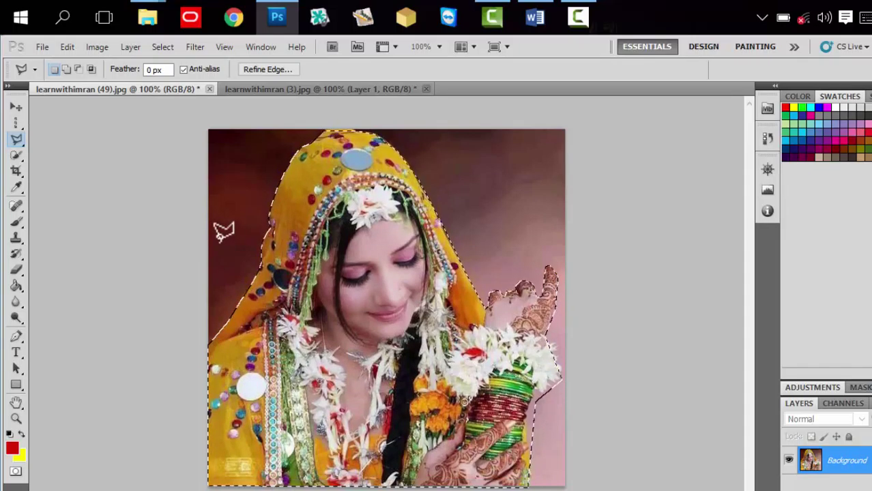
{"action": "key", "text": "ctrl+d"}
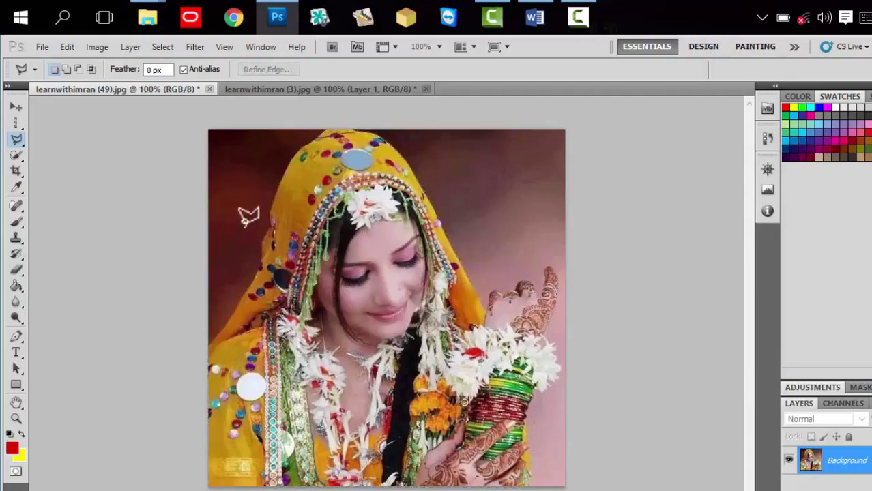
Step: Start a new polygonal outline along the veil's left edge, removing misplaced points
{"action": "left_click", "coordinate": [208, 340]}
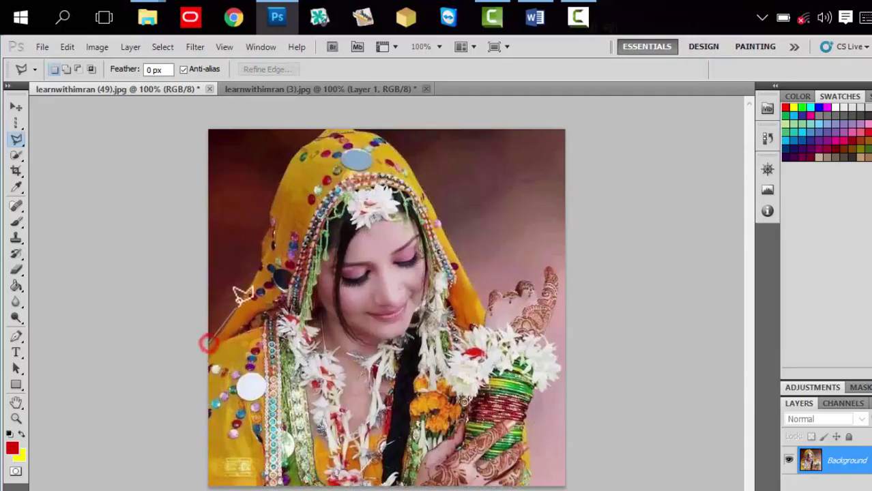
{"action": "left_click", "coordinate": [255, 272]}
{"action": "left_click", "coordinate": [234, 231]}
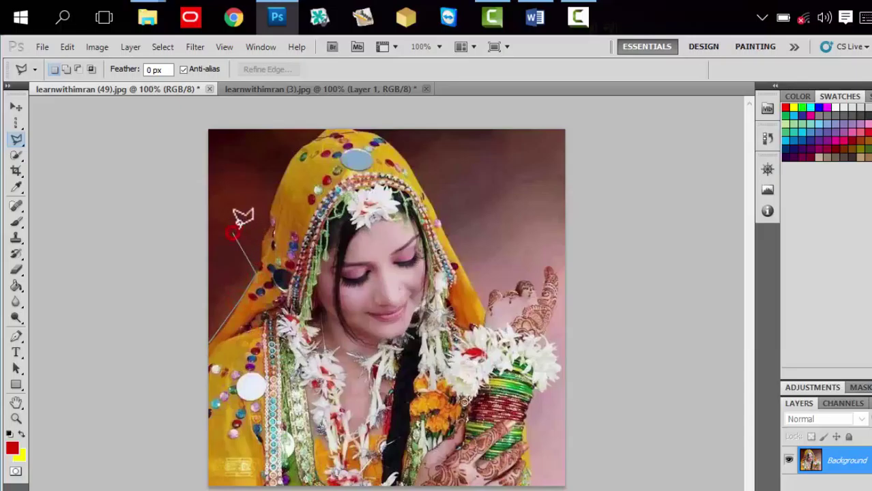
{"action": "left_click", "coordinate": [273, 194]}
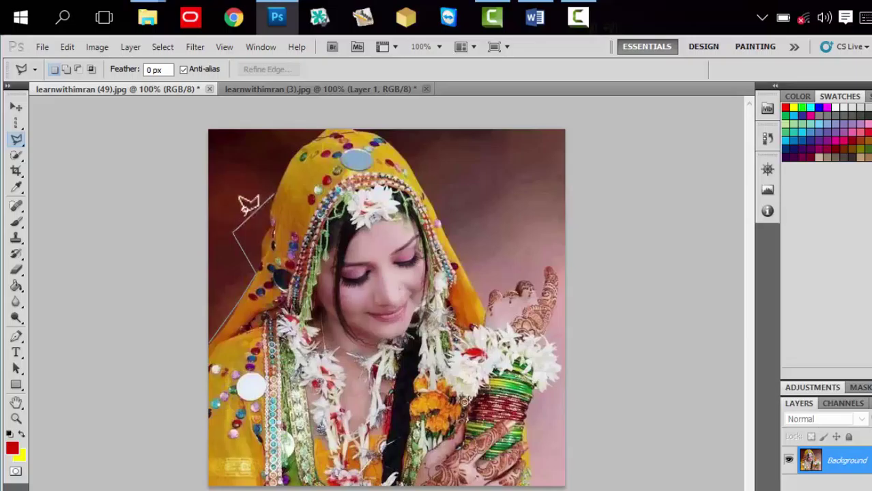
{"action": "key", "text": "BackSpace"}
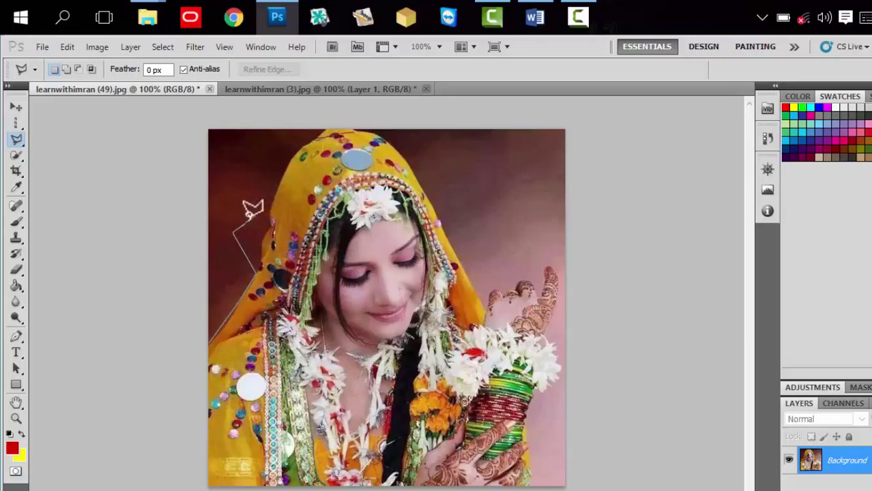
{"action": "key", "text": "BackSpace"}
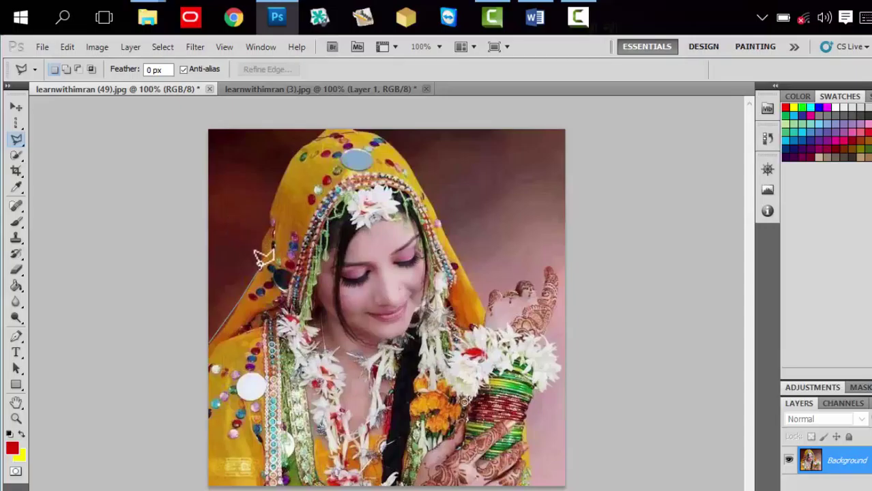
{"action": "key", "text": "BackSpace"}
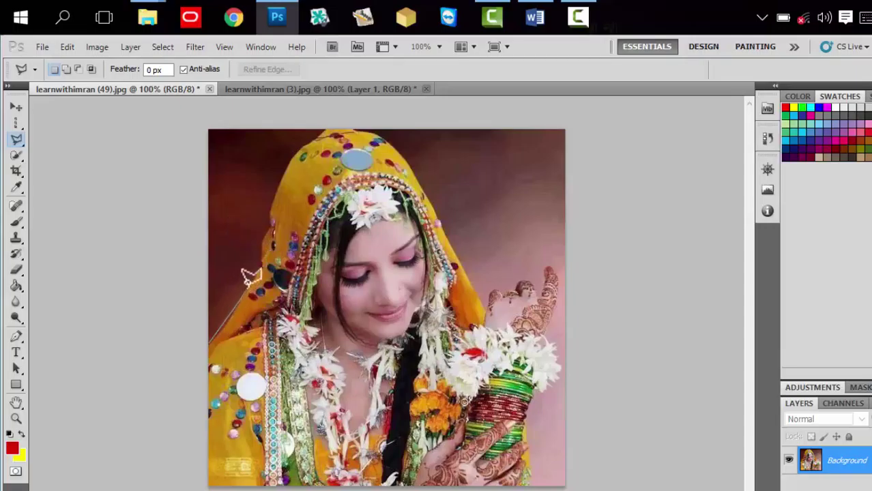
Step: Trace the veil up to the top-left corner, close the outline, then deselect it
{"action": "left_click", "coordinate": [257, 253]}
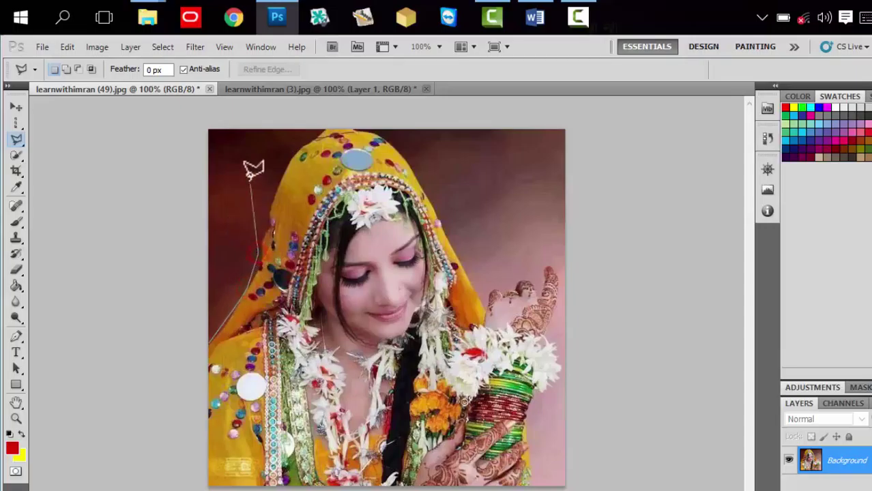
{"action": "left_click", "coordinate": [250, 179]}
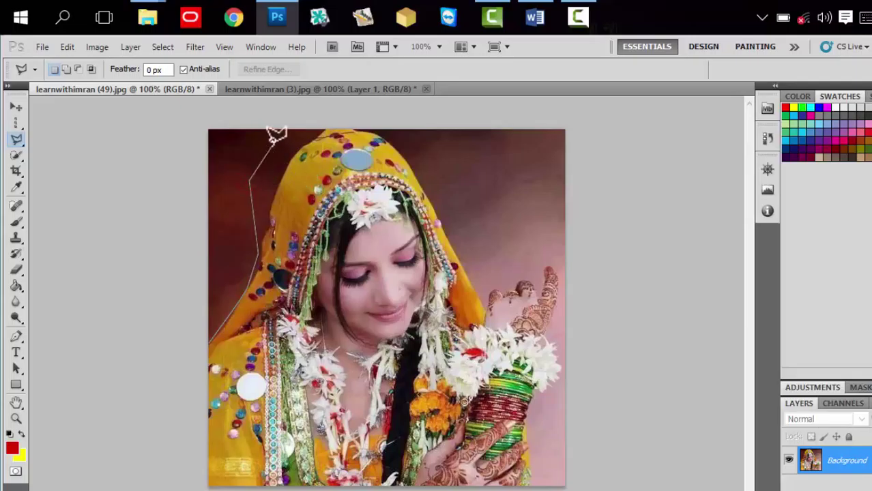
{"action": "key", "text": "BackSpace"}
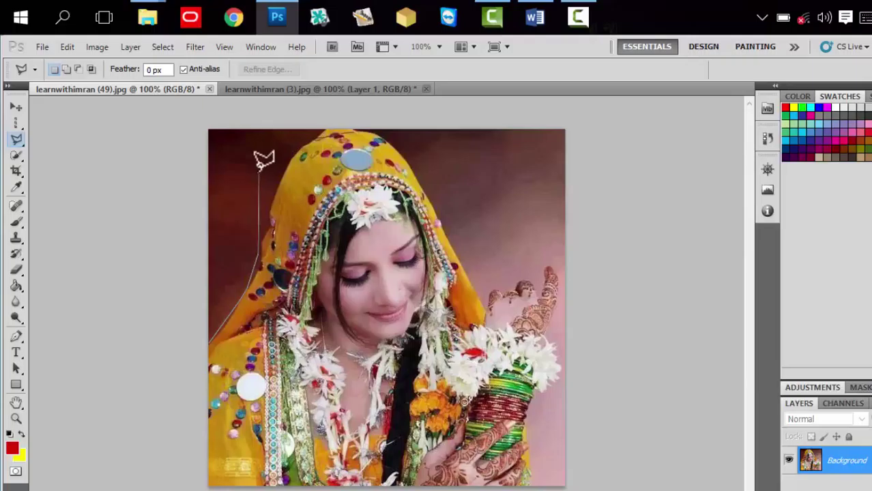
{"action": "left_click", "coordinate": [270, 219]}
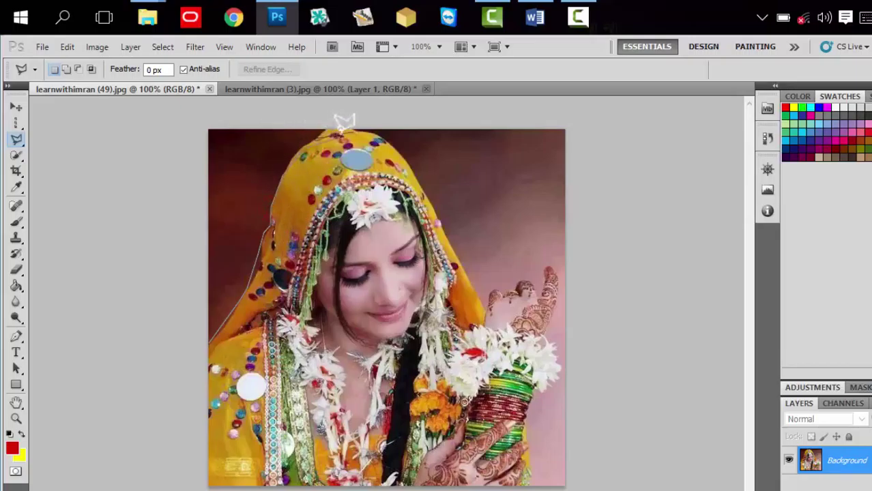
{"action": "left_click", "coordinate": [320, 126]}
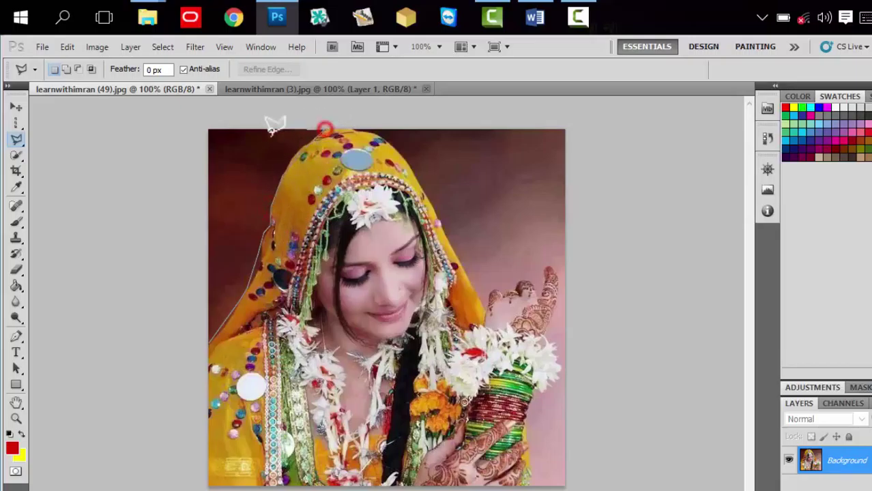
{"action": "left_click", "coordinate": [226, 129]}
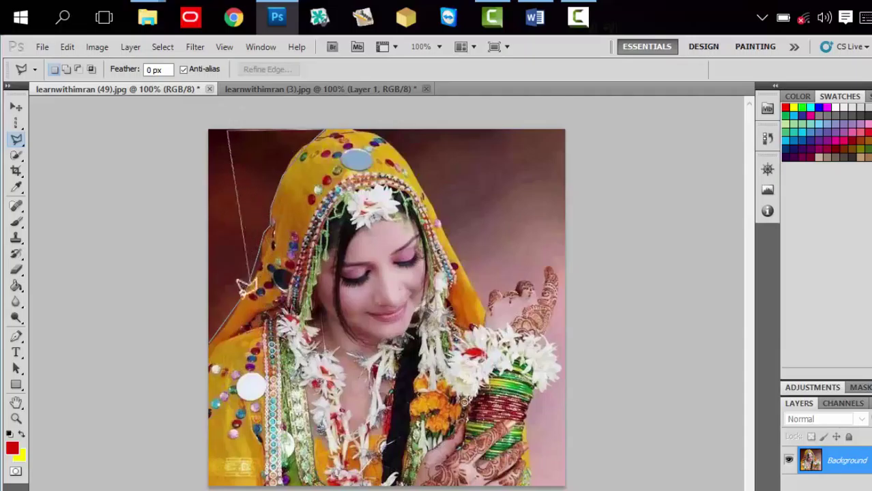
{"action": "left_click", "coordinate": [213, 339]}
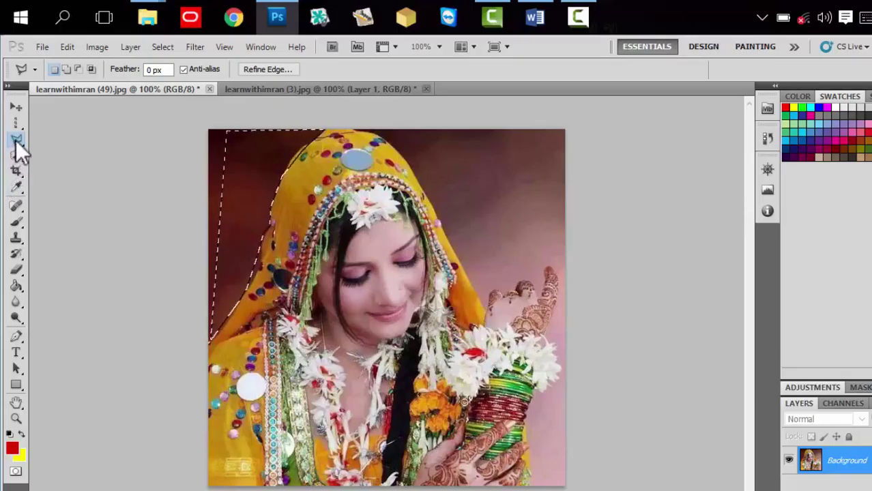
{"action": "key", "text": "ctrl+d"}
{"action": "right_click", "coordinate": [18, 140]}
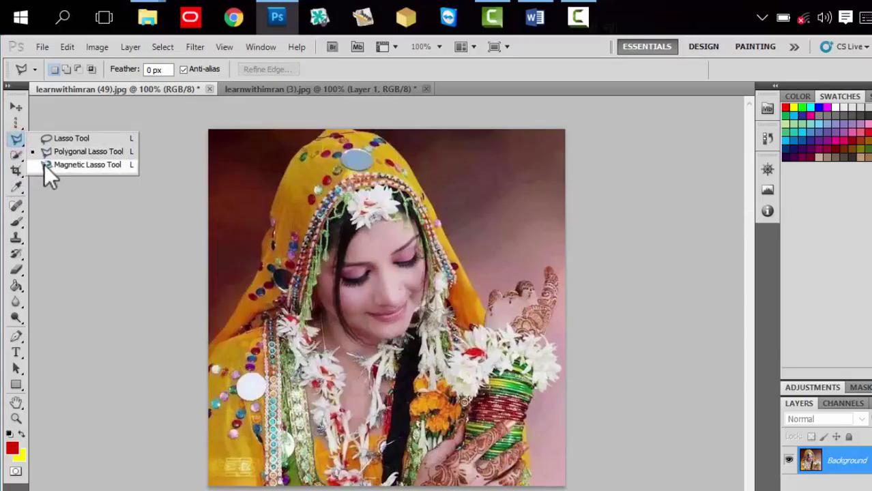
Step: Select the bride with the Magnetic Lasso, anchoring at her hennaed hand and lower left
{"action": "left_click", "coordinate": [45, 165]}
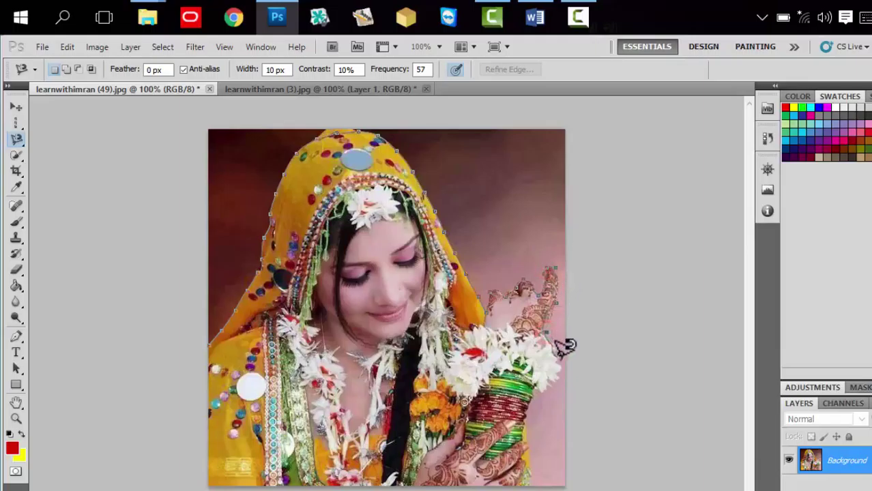
{"action": "left_click", "coordinate": [537, 392]}
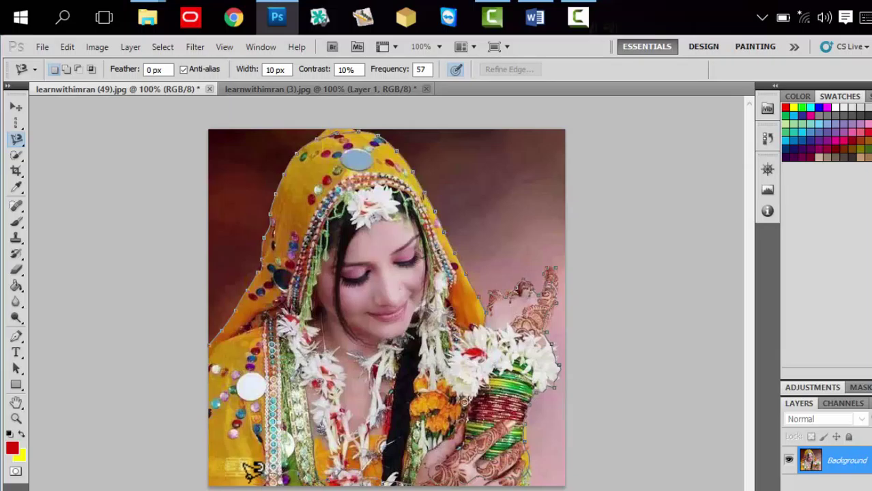
{"action": "left_click", "coordinate": [206, 383]}
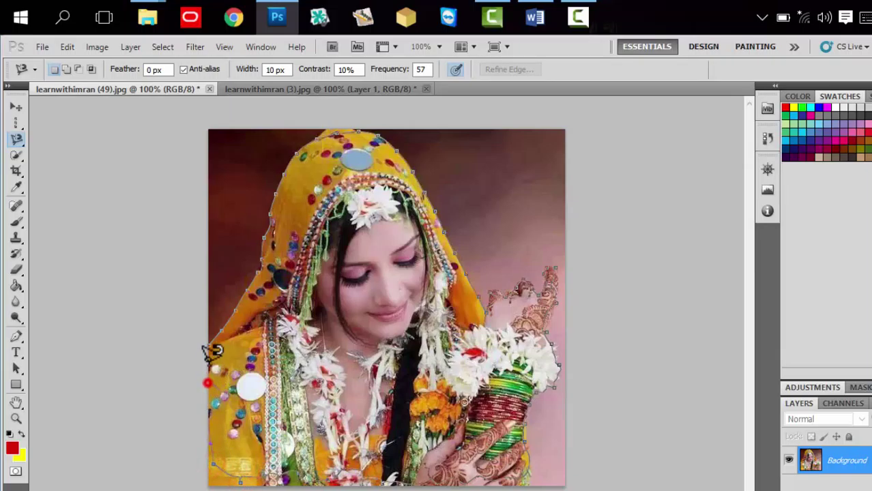
{"action": "left_click", "coordinate": [213, 335]}
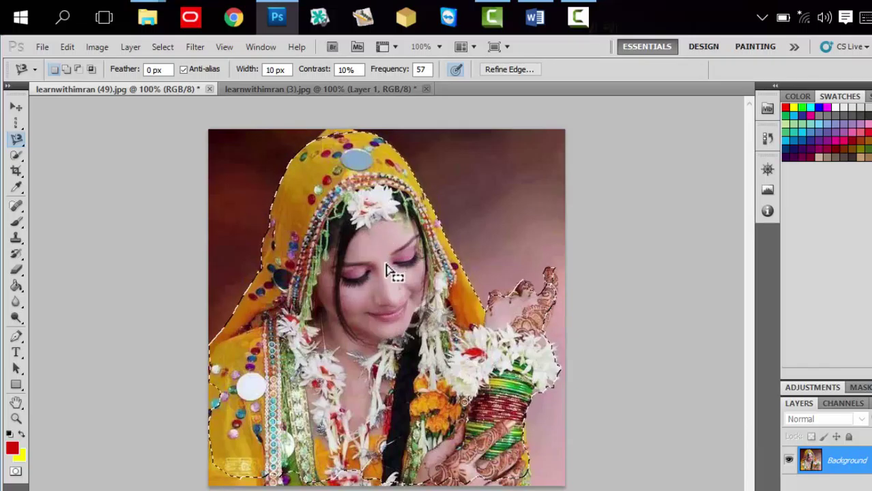
{"action": "left_click_drag", "start_coordinate": [394, 274], "coordinate": [321, 89]}
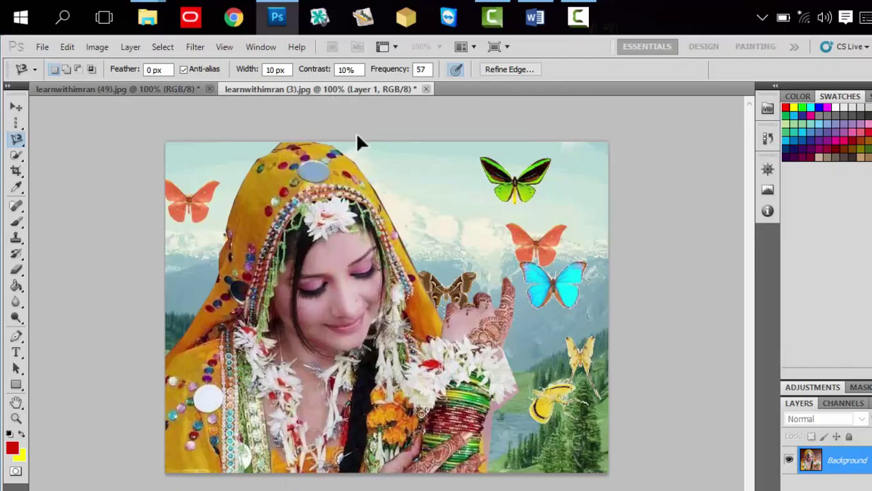
Step: Undo and clear the selection outline accidentally dropped on the butterfly landscape
{"action": "mouse_move", "coordinate": [327, 90]}
{"action": "left_mouse_down"}
{"action": "mouse_move", "coordinate": [486, 295]}
{"action": "mouse_move", "coordinate": [404, 264]}
{"action": "left_mouse_up"}
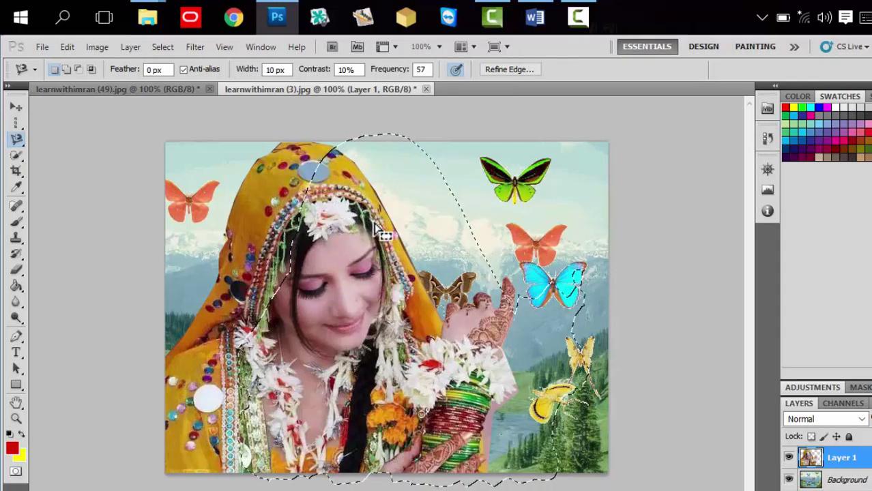
{"action": "left_click_drag", "start_coordinate": [374, 232], "coordinate": [439, 260]}
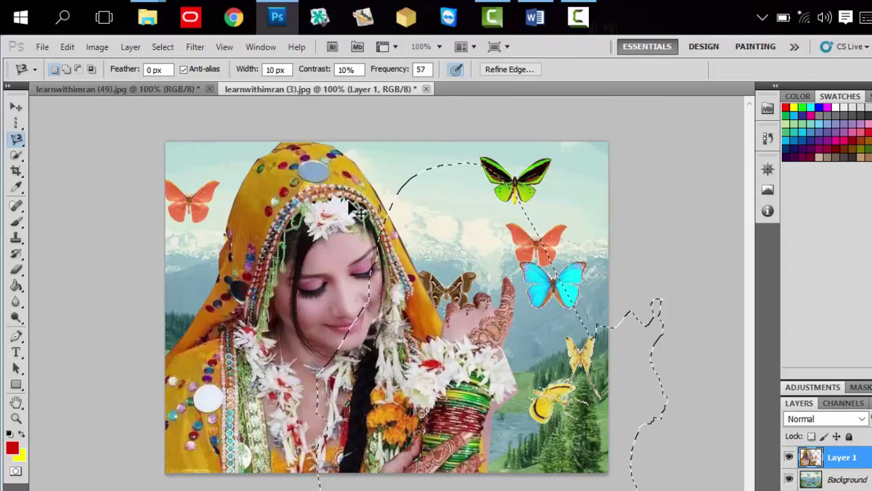
{"action": "key", "text": "ctrl+z"}
{"action": "key", "text": "ctrl+d"}
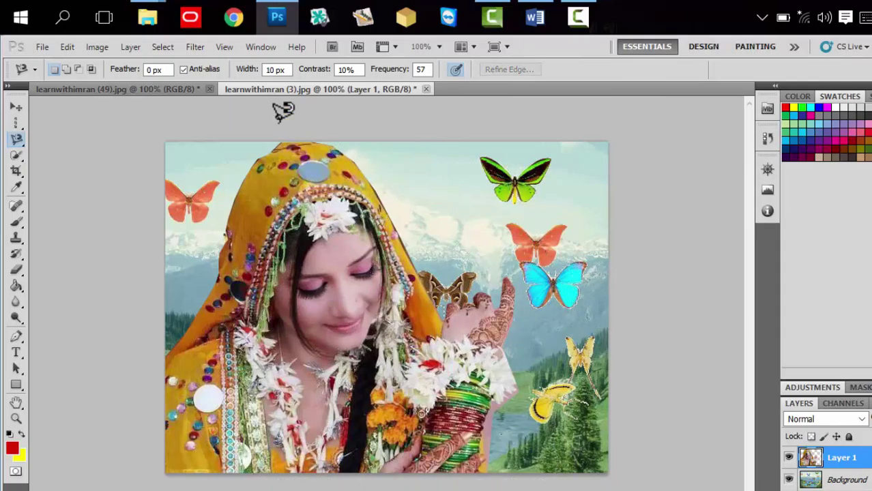
Step: Move the selected bride from the (49) photo onto the butterfly landscape as Layer 2
{"action": "left_click", "coordinate": [179, 89]}
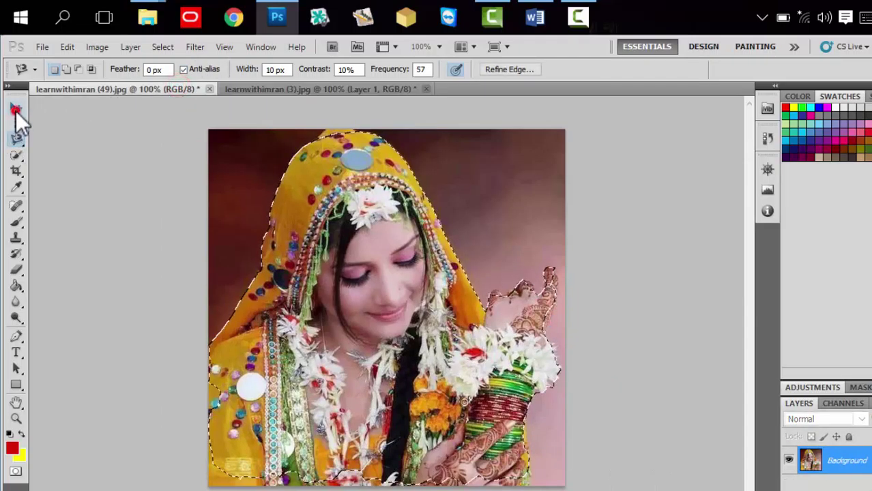
{"action": "left_click", "coordinate": [16, 107]}
{"action": "left_click_drag", "start_coordinate": [340, 239], "coordinate": [305, 89]}
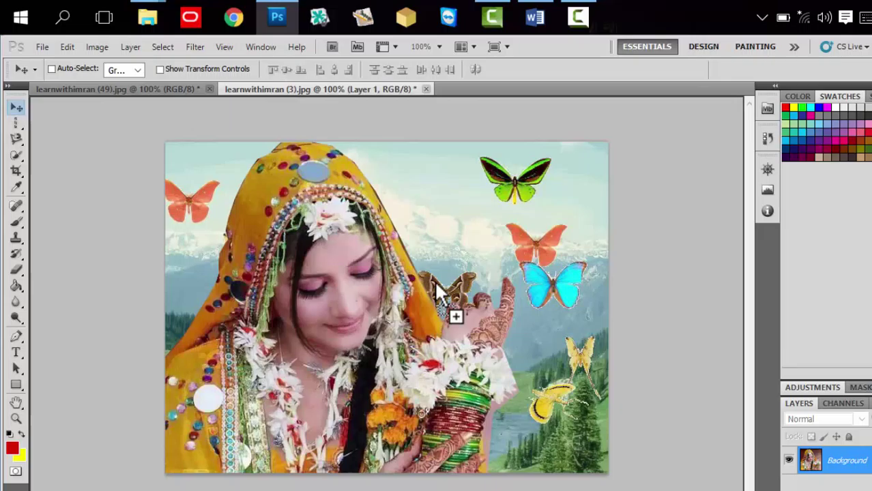
{"action": "mouse_move", "coordinate": [305, 89]}
{"action": "left_mouse_down"}
{"action": "mouse_move", "coordinate": [431, 280]}
{"action": "mouse_move", "coordinate": [392, 255]}
{"action": "left_mouse_up"}
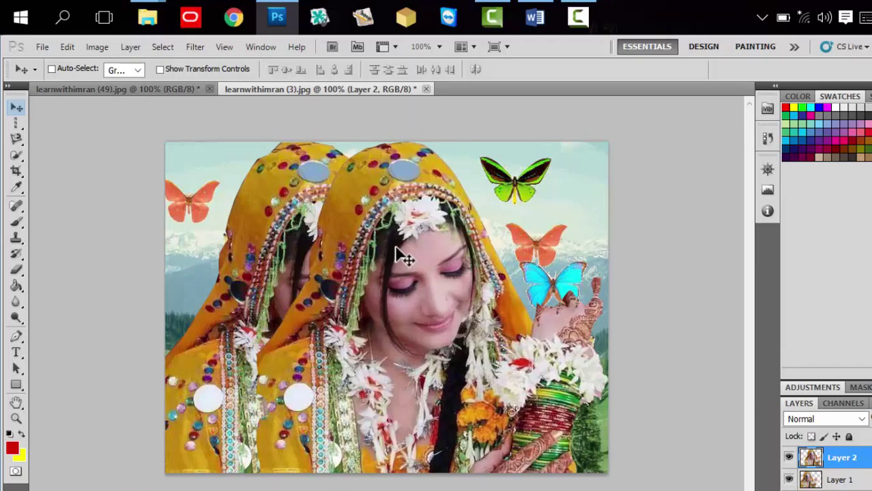
{"action": "key", "text": "ctrl+t"}
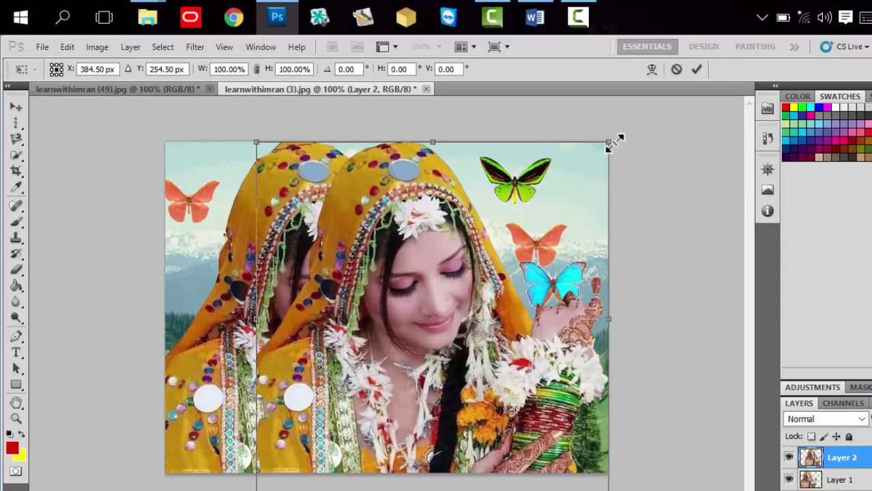
Step: Scale the bride copy to about 47% by 52% and place it at the landscape's lower left
{"action": "mouse_move", "coordinate": [604, 140]}
{"action": "left_mouse_down"}
{"action": "mouse_move", "coordinate": [562, 172]}
{"action": "mouse_move", "coordinate": [487, 262]}
{"action": "mouse_move", "coordinate": [450, 338]}
{"action": "left_mouse_up"}
{"action": "mouse_move", "coordinate": [421, 387]}
{"action": "left_mouse_down"}
{"action": "mouse_move", "coordinate": [563, 177]}
{"action": "mouse_move", "coordinate": [621, 398]}
{"action": "mouse_move", "coordinate": [569, 247]}
{"action": "mouse_move", "coordinate": [538, 194]}
{"action": "left_mouse_up"}
{"action": "mouse_move", "coordinate": [581, 157]}
{"action": "left_mouse_down"}
{"action": "mouse_move", "coordinate": [543, 151]}
{"action": "mouse_move", "coordinate": [554, 143]}
{"action": "left_mouse_up"}
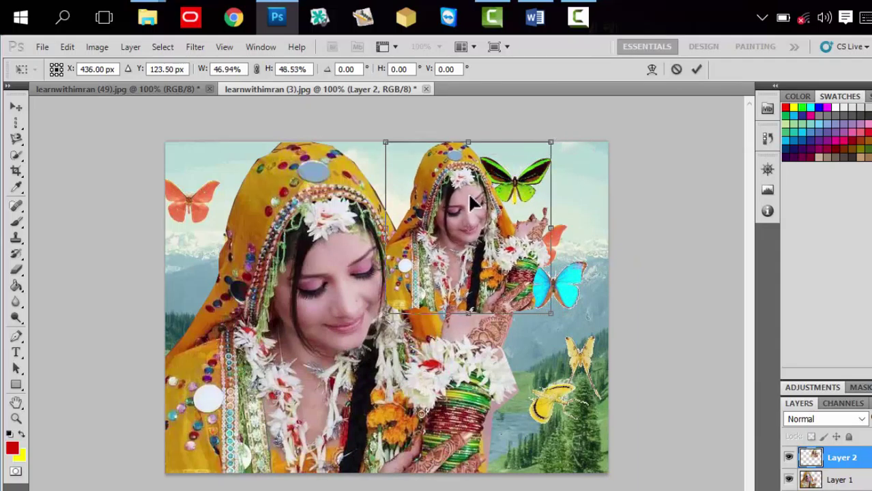
{"action": "left_click_drag", "start_coordinate": [467, 192], "coordinate": [494, 228]}
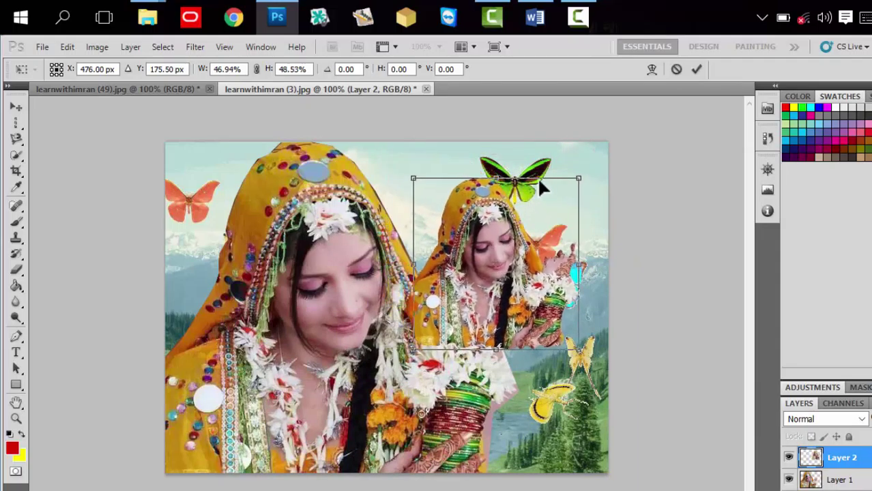
{"action": "left_click_drag", "start_coordinate": [498, 179], "coordinate": [497, 165]}
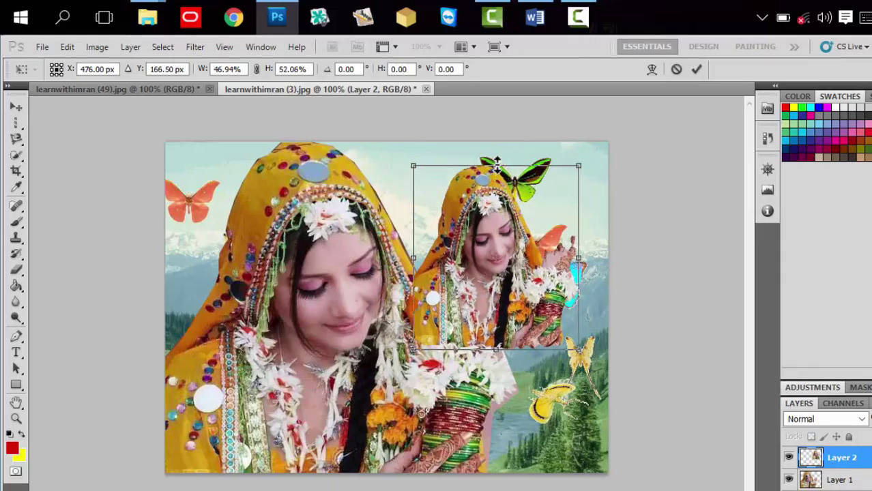
{"action": "left_click_drag", "start_coordinate": [511, 240], "coordinate": [257, 373]}
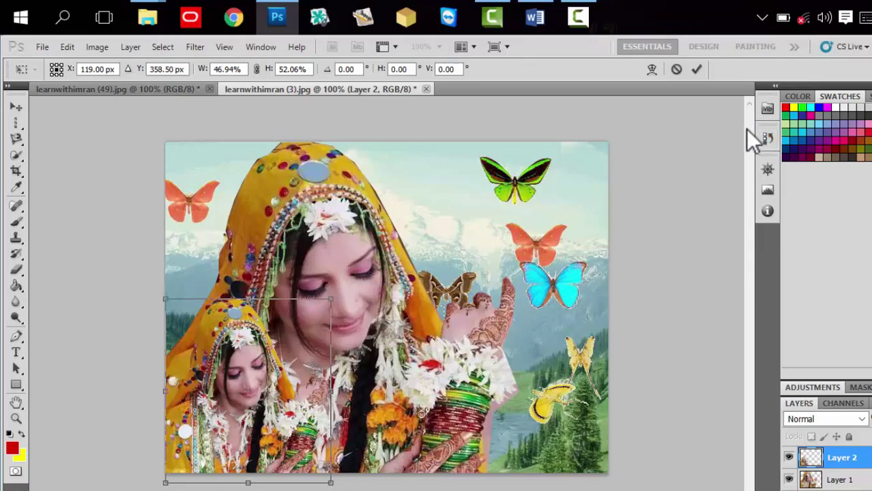
{"action": "left_click", "coordinate": [696, 70]}
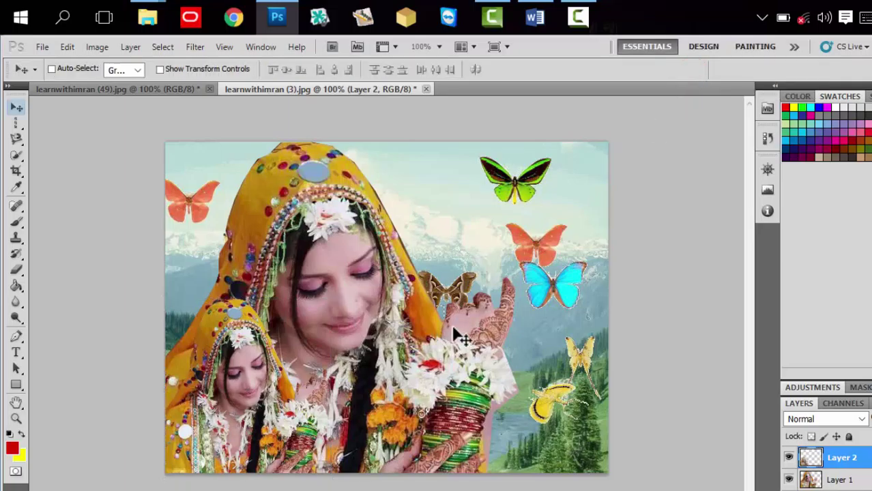
Step: Raise the small bride slightly, then set the lasso Feather to 50 px and review its other options
{"action": "mouse_move", "coordinate": [224, 413]}
{"action": "left_mouse_down"}
{"action": "mouse_move", "coordinate": [229, 366]}
{"action": "mouse_move", "coordinate": [214, 413]}
{"action": "left_mouse_up"}
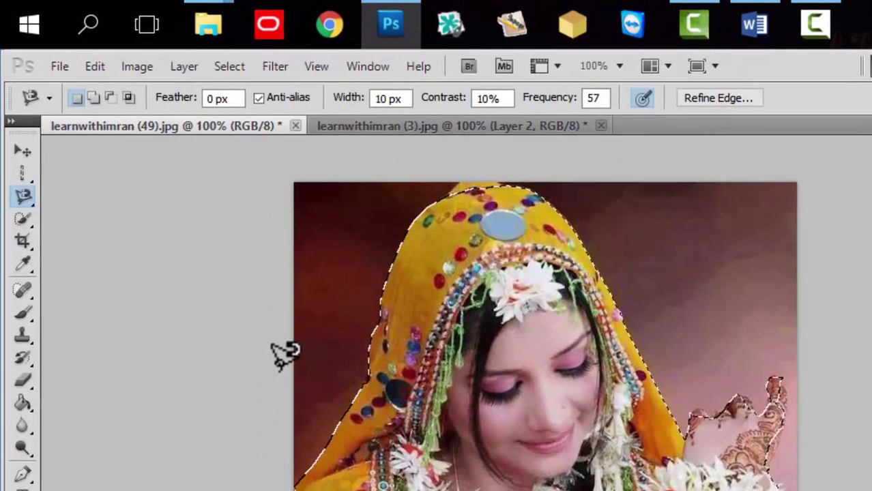
{"action": "double_click", "coordinate": [214, 99]}
{"action": "type", "text": "50"}
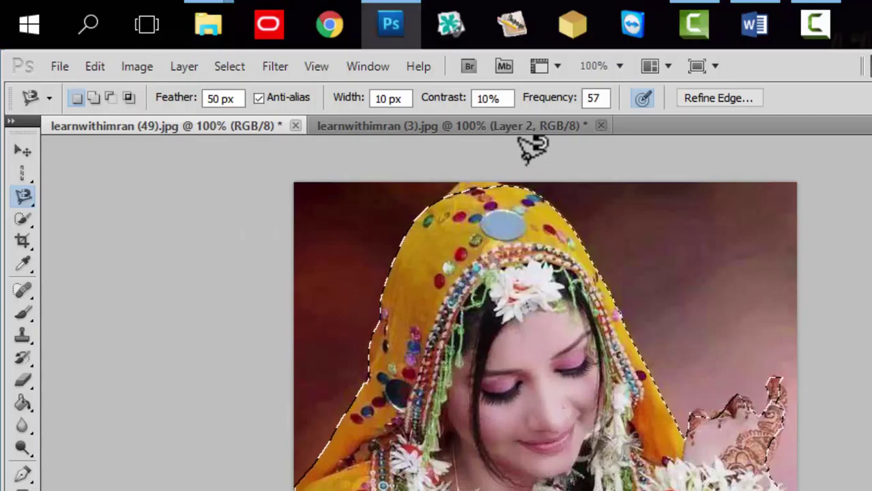
{"action": "double_click", "coordinate": [389, 99]}
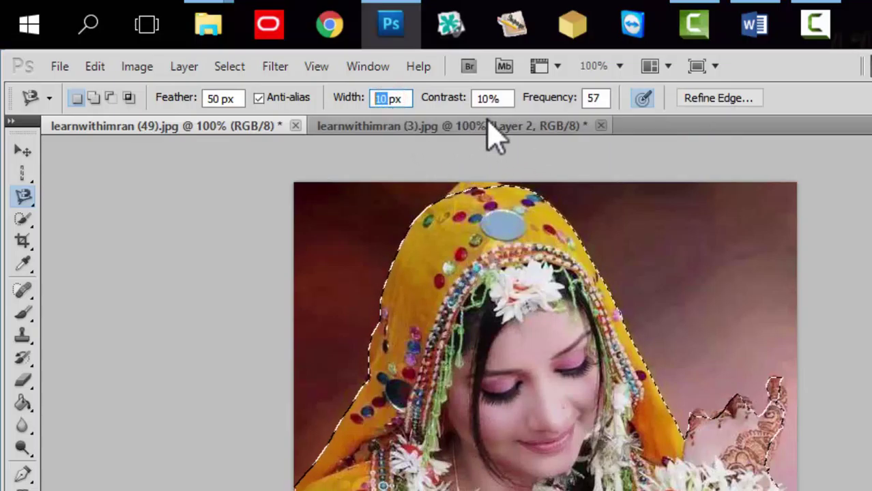
{"action": "double_click", "coordinate": [488, 98]}
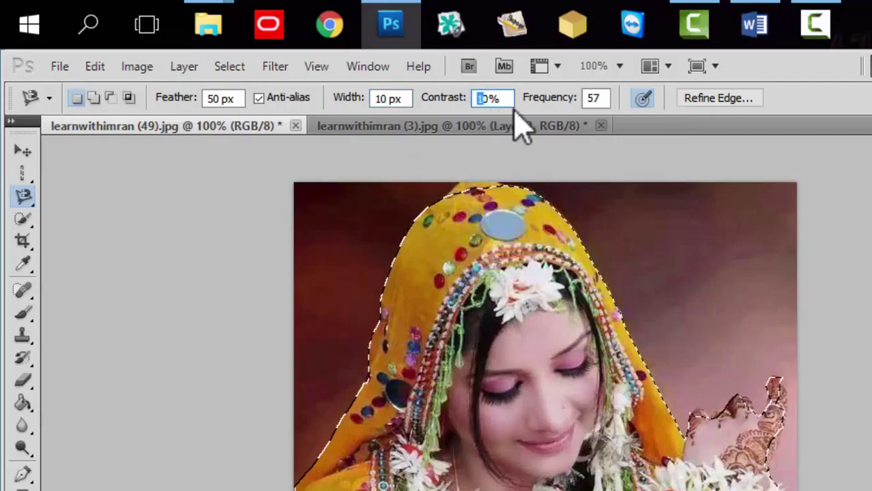
{"action": "double_click", "coordinate": [595, 98]}
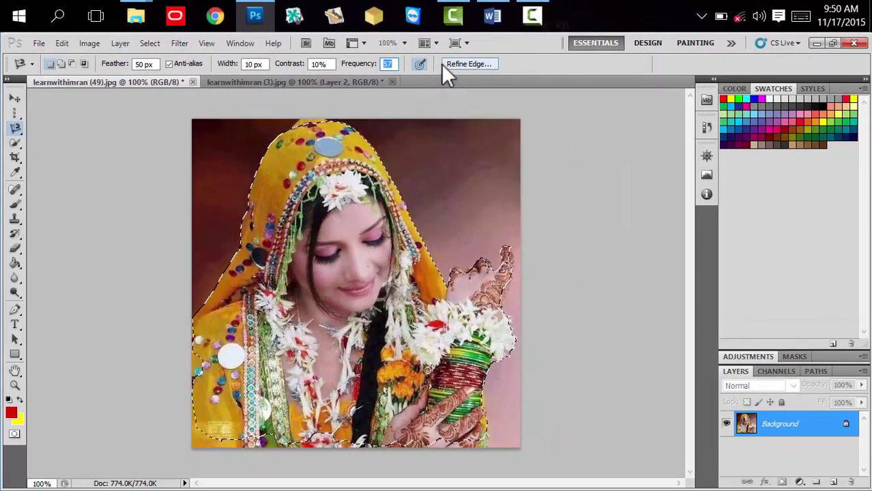
Step: Open Refine Edge for the bride selection and move the dialog off the image
{"action": "left_click", "coordinate": [444, 64]}
{"action": "mouse_move", "coordinate": [555, 41]}
{"action": "left_mouse_down"}
{"action": "mouse_move", "coordinate": [484, 51]}
{"action": "mouse_move", "coordinate": [539, 67]}
{"action": "left_mouse_up"}
{"action": "left_click_drag", "start_coordinate": [544, 68], "coordinate": [547, 64]}
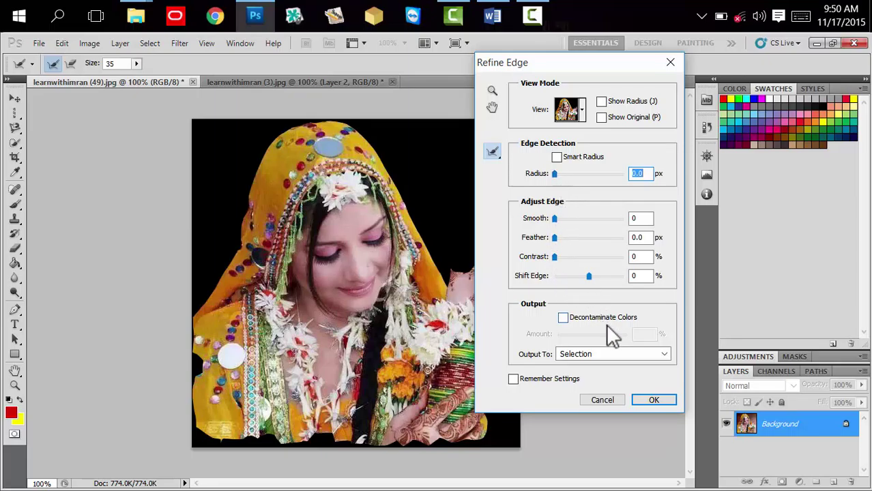
{"action": "left_click_drag", "start_coordinate": [603, 62], "coordinate": [639, 54]}
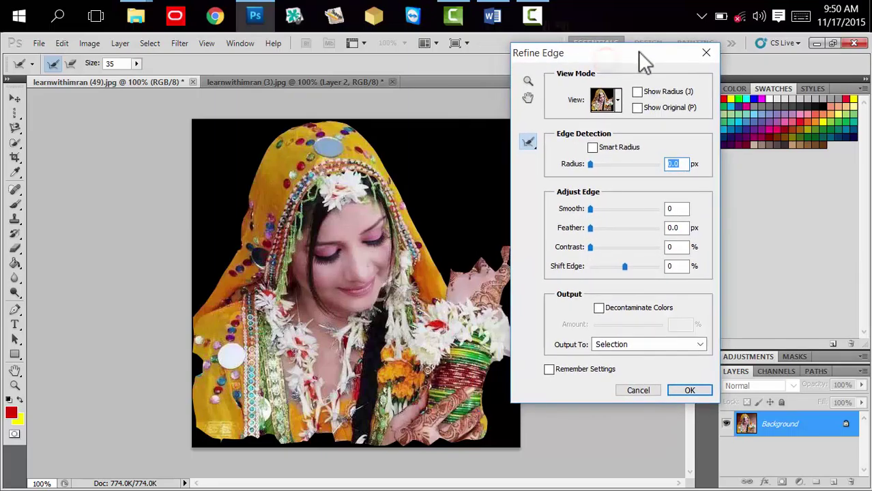